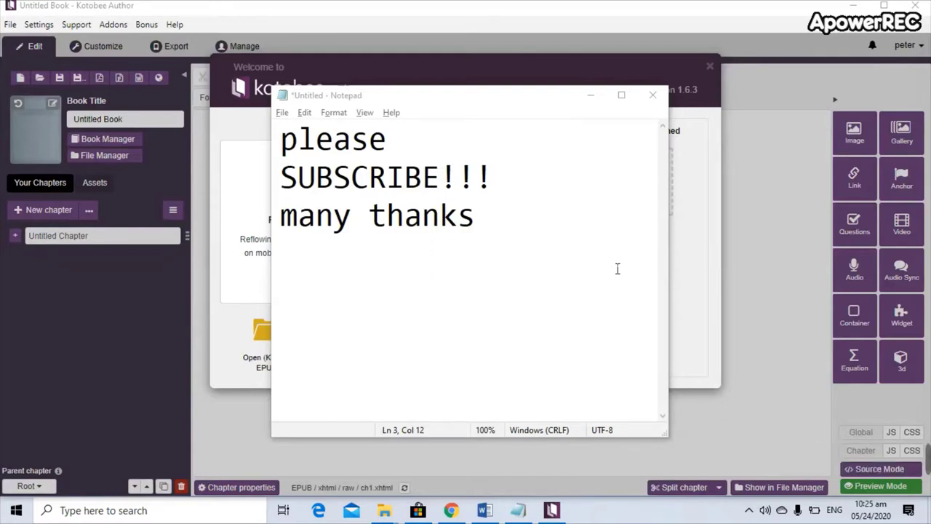
- Minimize the Notepad note so the Kotobee Author welcome dialog is visible
left_click(591, 95)
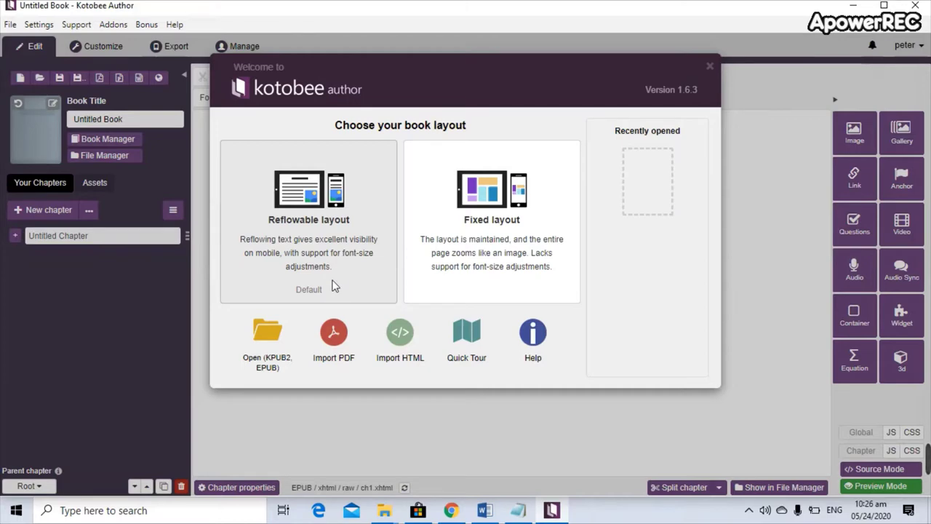
- Create a new Reflowable-layout book and replace its title with MOTION
left_click(322, 222)
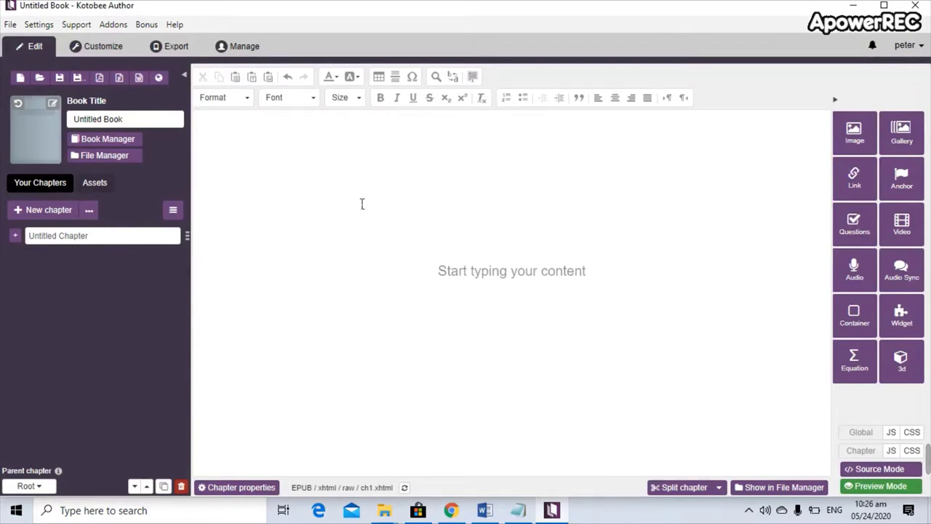
left_click_drag(142, 122, 12, 115)
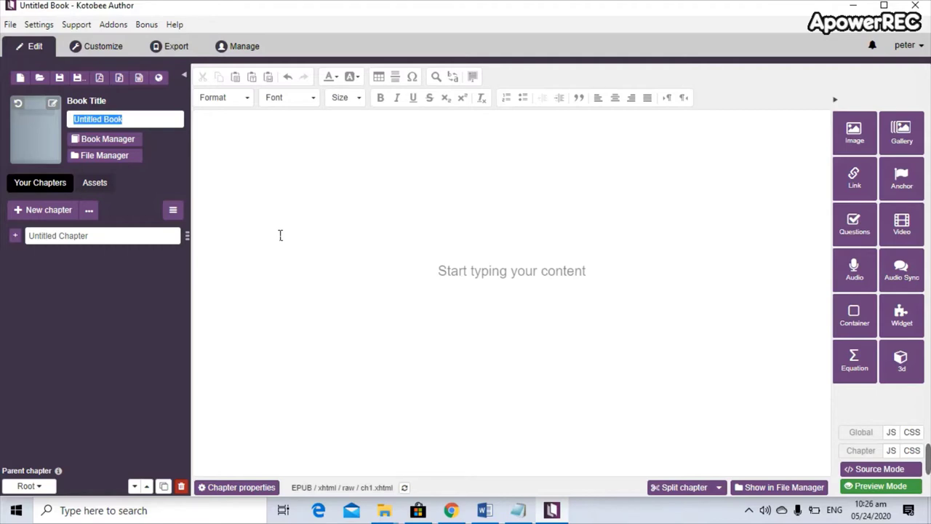
type("MOTION")
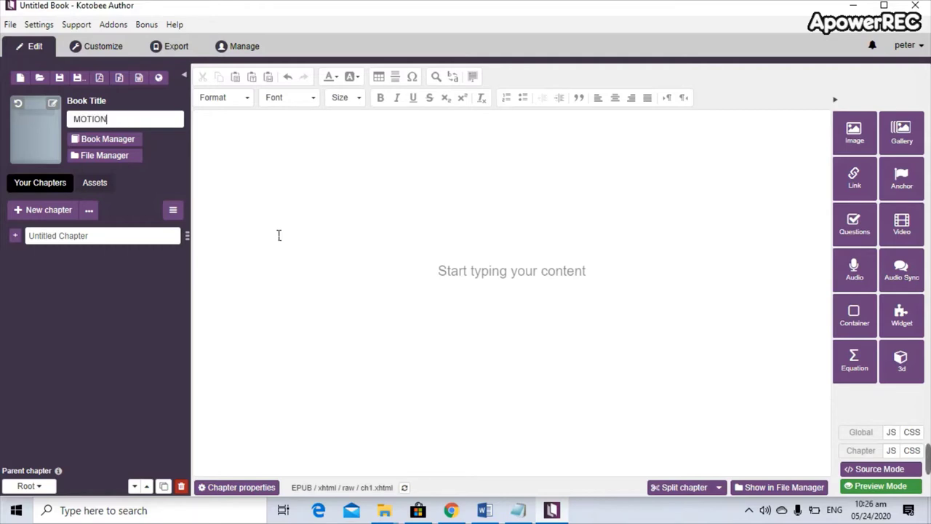
double_click(91, 121)
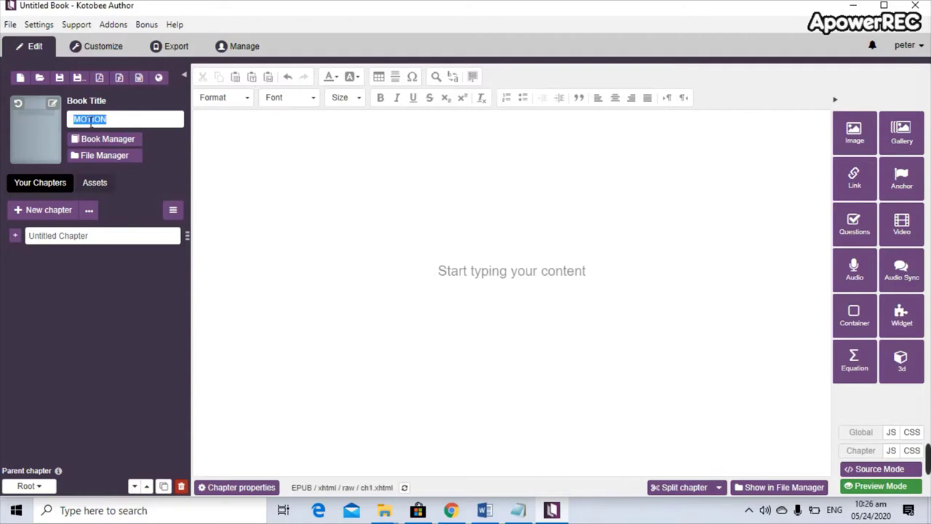
- Pick the COVER PAGE file from the module folder as the book's cover image
left_click(54, 103)
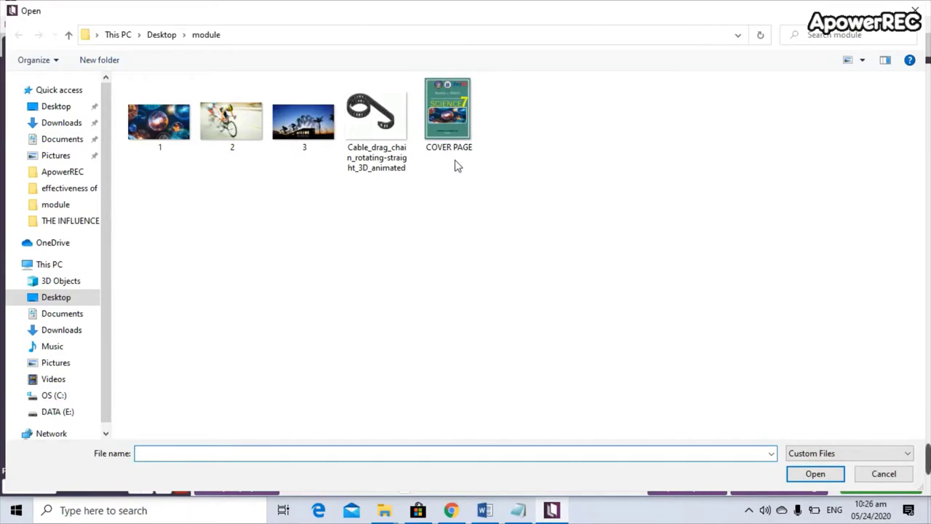
left_click(456, 134)
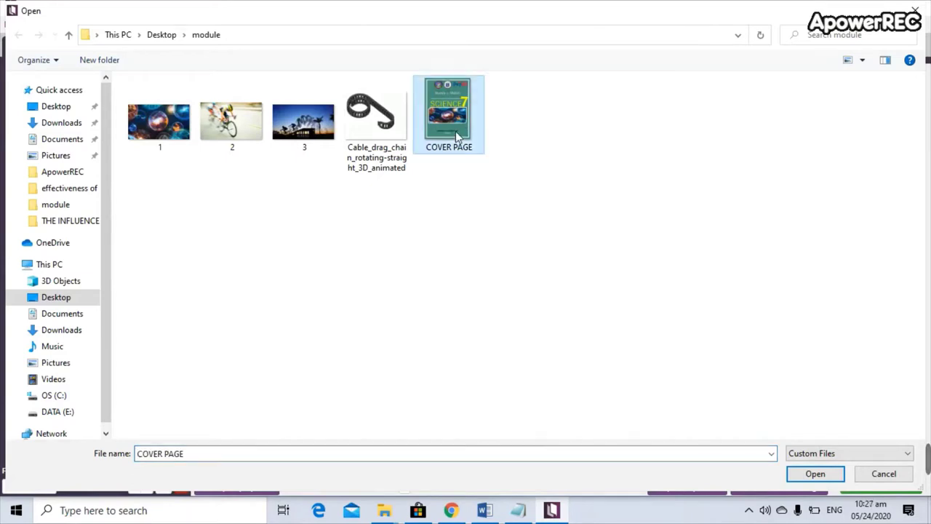
left_click(813, 476)
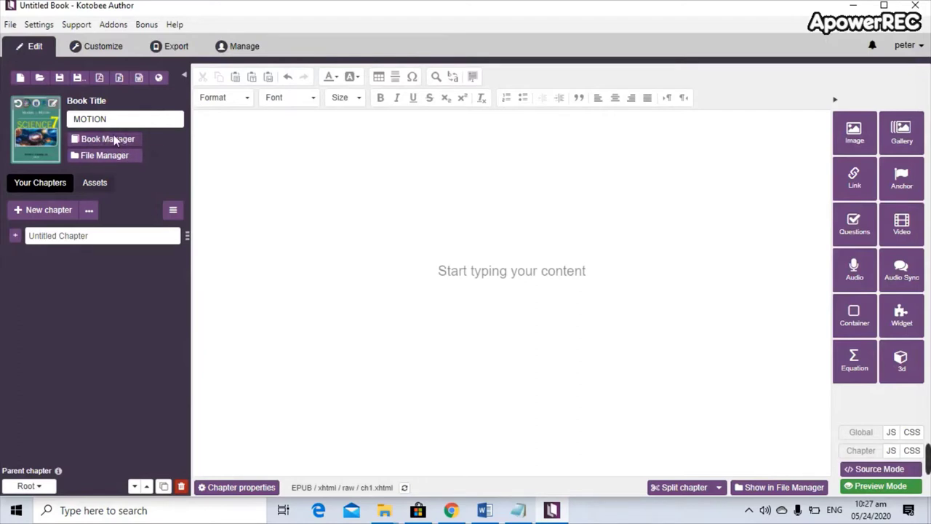
- In Book Manager, enter the author's name and the description 'This module is about MOTION', then save
left_click(111, 138)
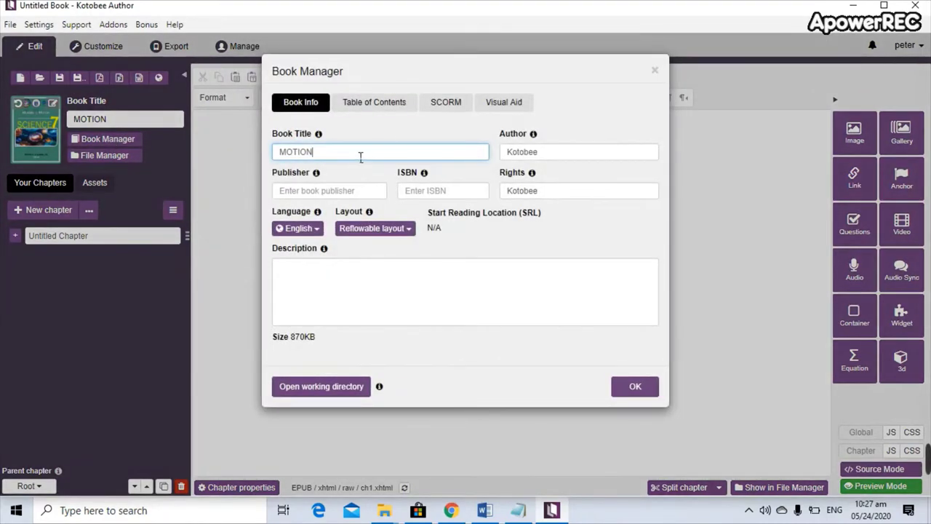
left_click(494, 70)
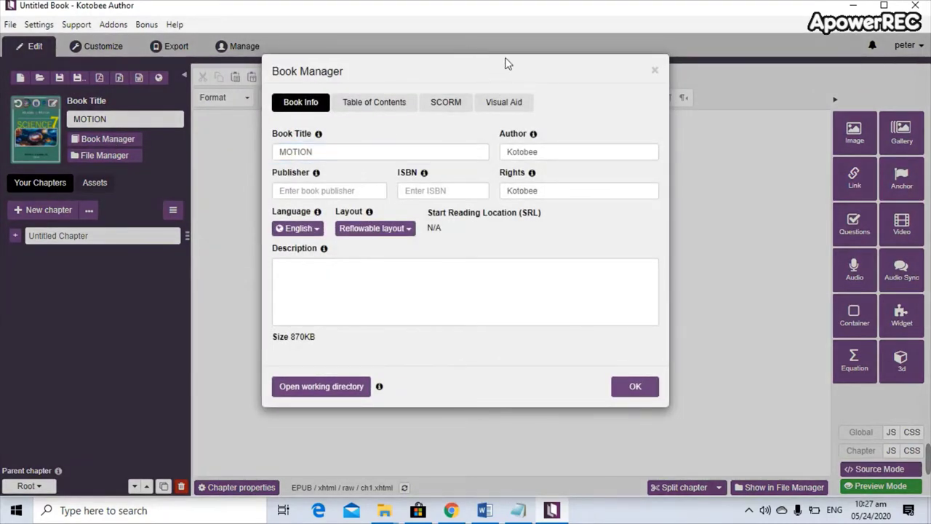
left_click(340, 154)
double_click(341, 155)
key("Escape")
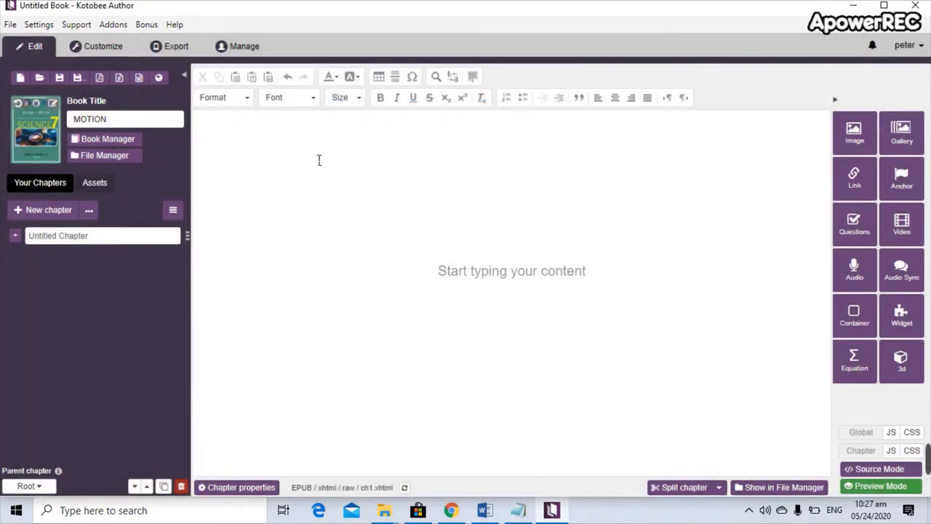
left_click(127, 140)
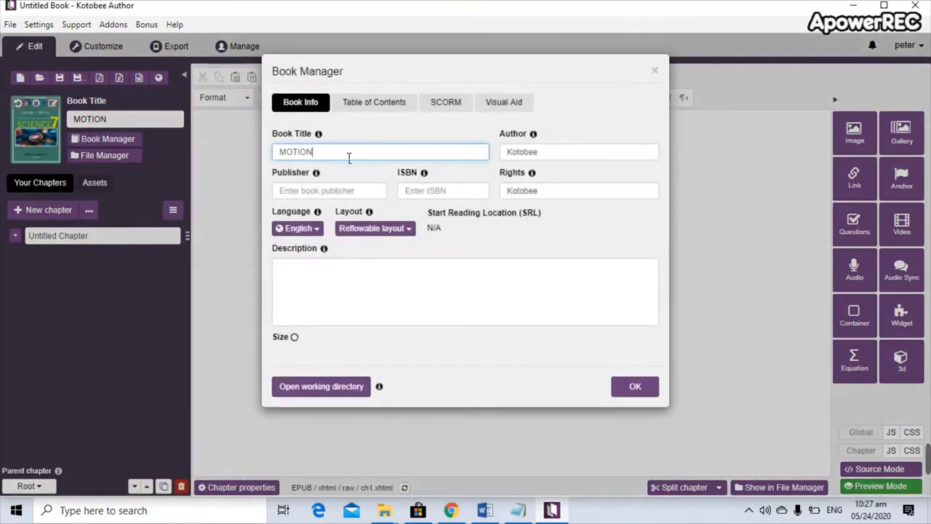
double_click(531, 154)
type("PE")
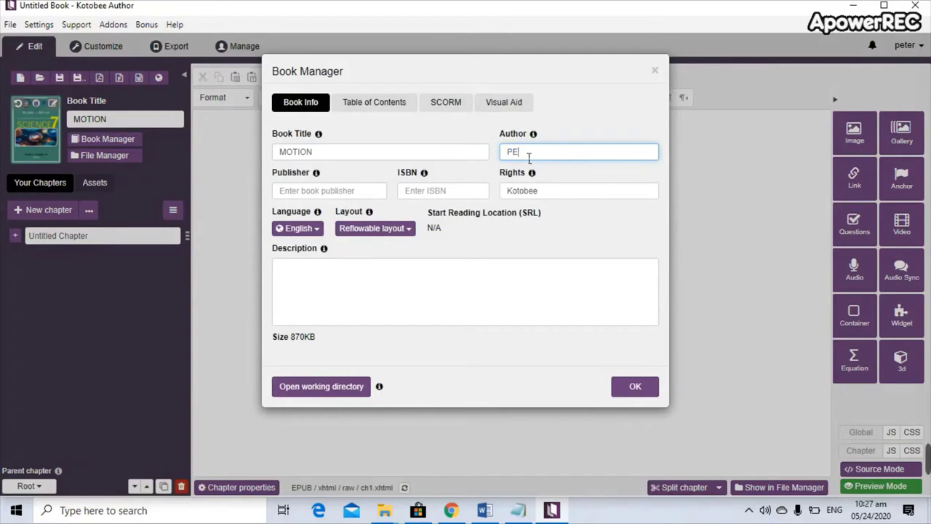
type("TER CALONIA")
left_click(307, 277)
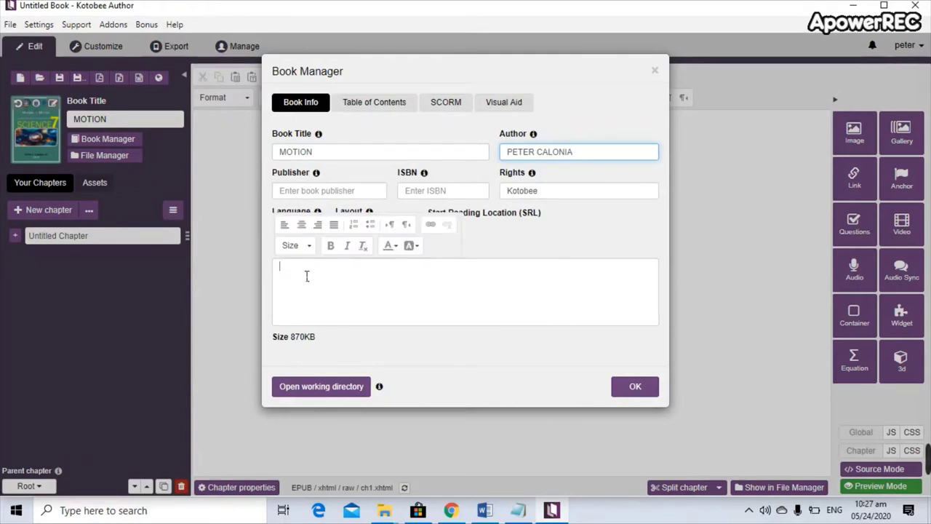
type("This  mo")
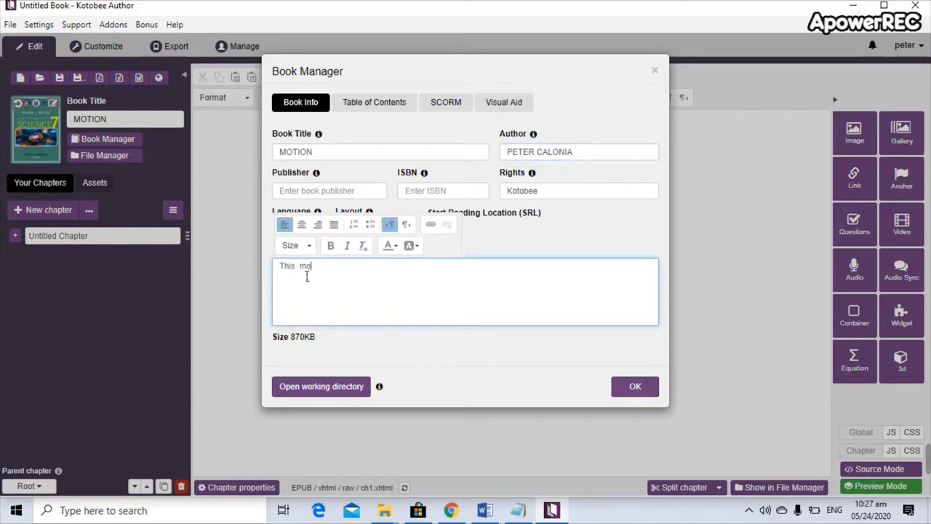
type("dule is about MOTION")
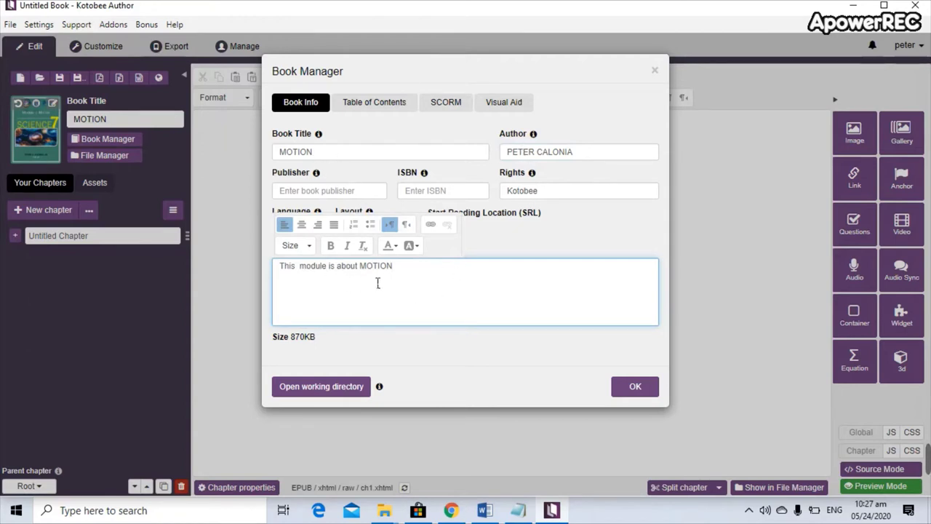
left_click(635, 387)
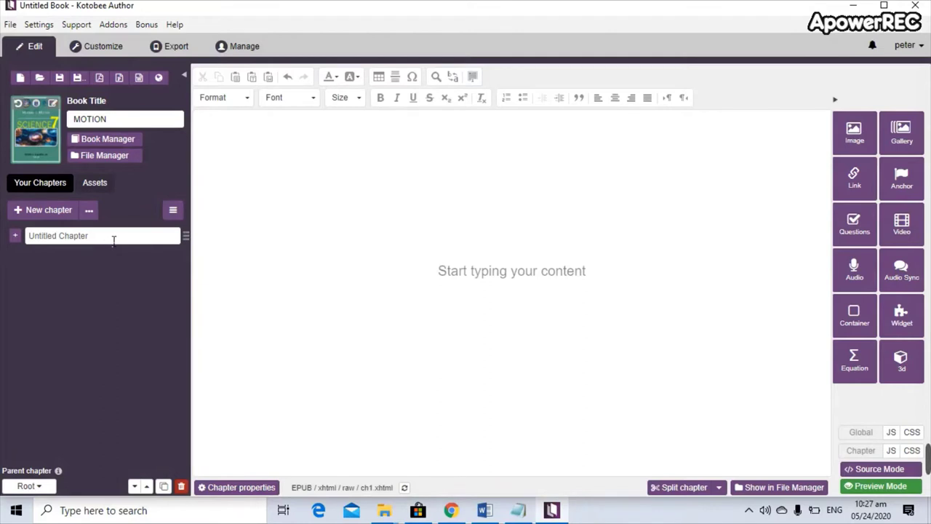
- Rename the first chapter Activity 1, add two more chapters, and open Activity 1
double_click(74, 240)
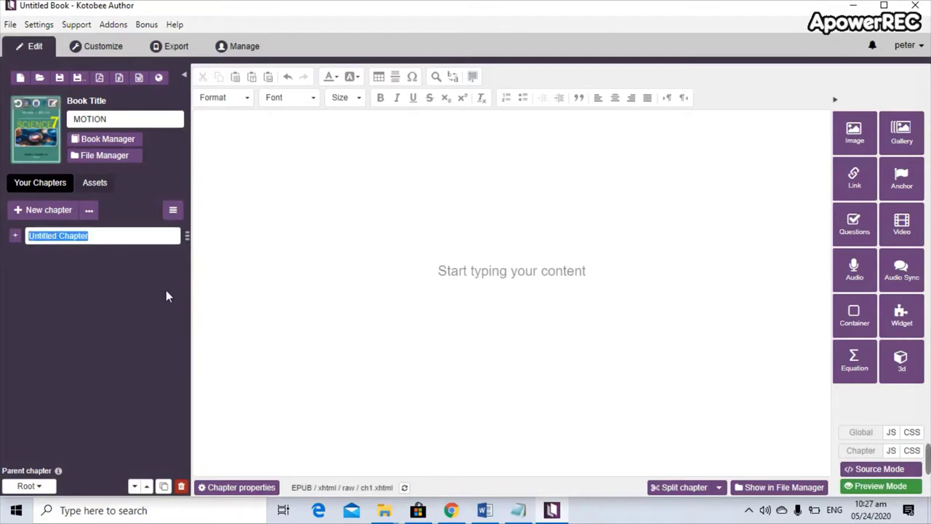
type("Ac")
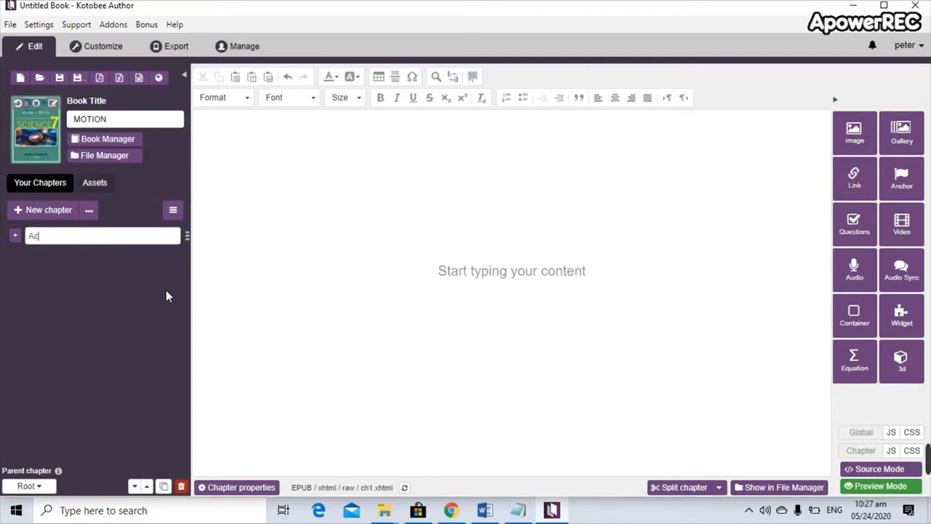
type("tivity 1")
left_click(46, 210)
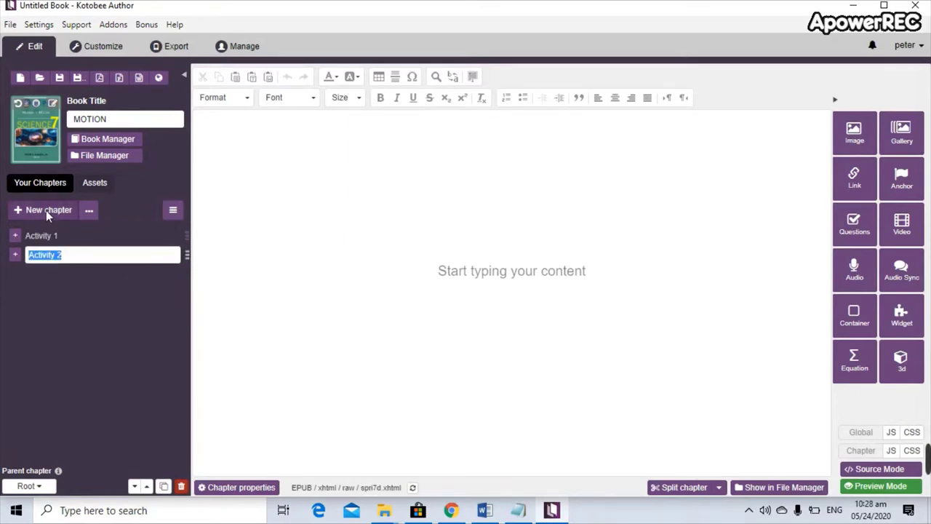
left_click(46, 211)
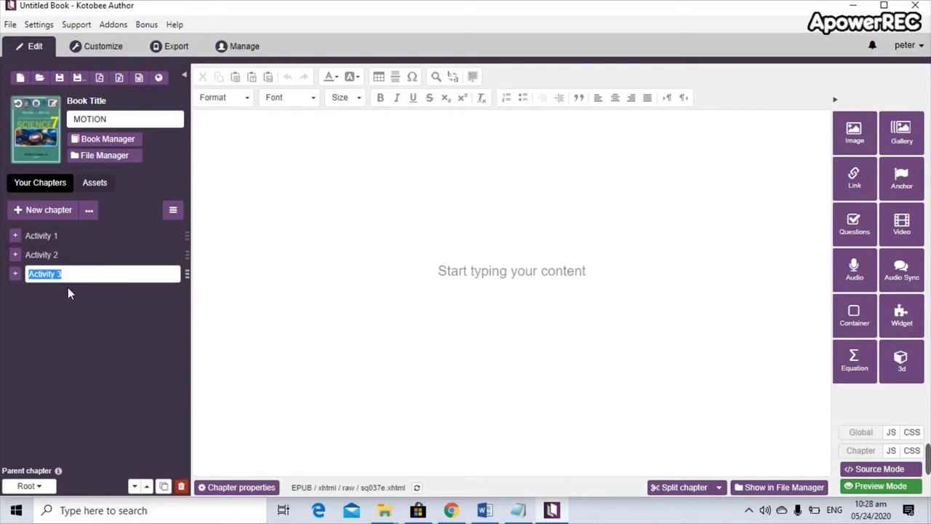
left_click(39, 235)
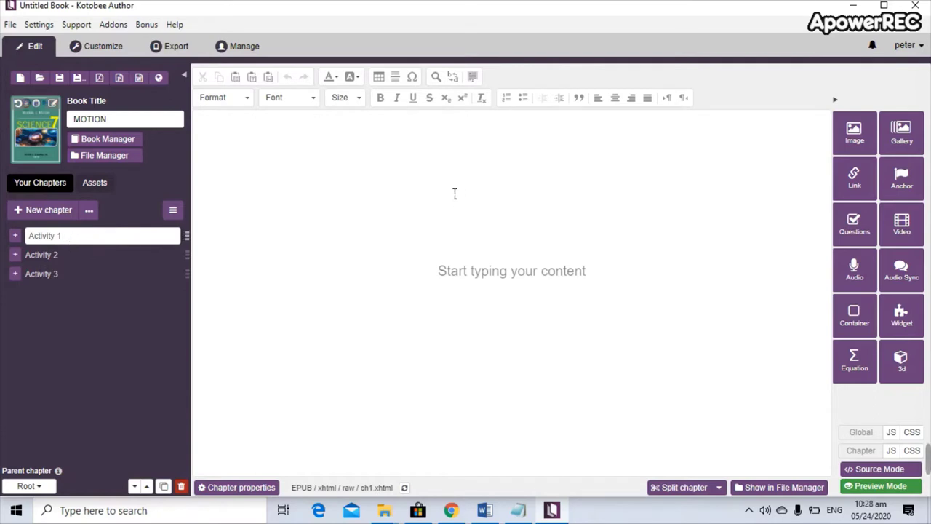
- Type MOTION at the top of Activity 1, centred and set in Comic Sans MS
left_click(486, 168)
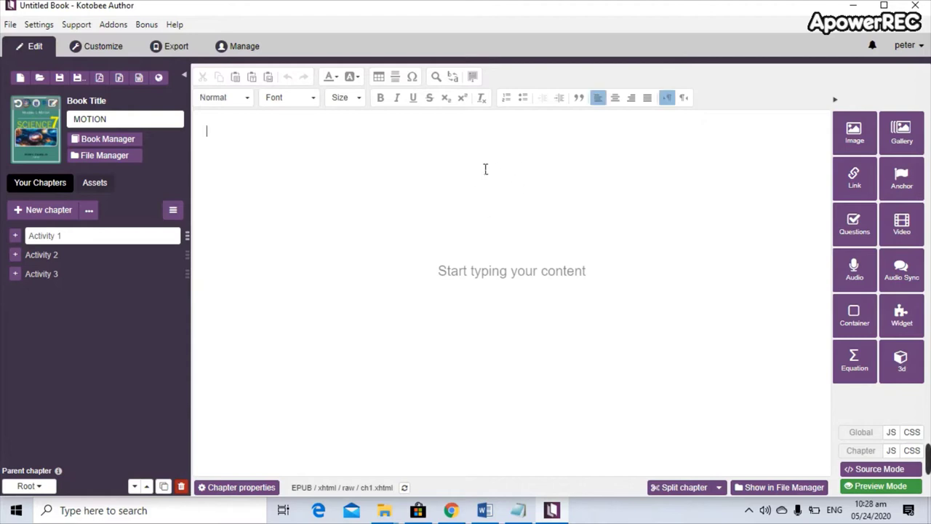
type("MOTION")
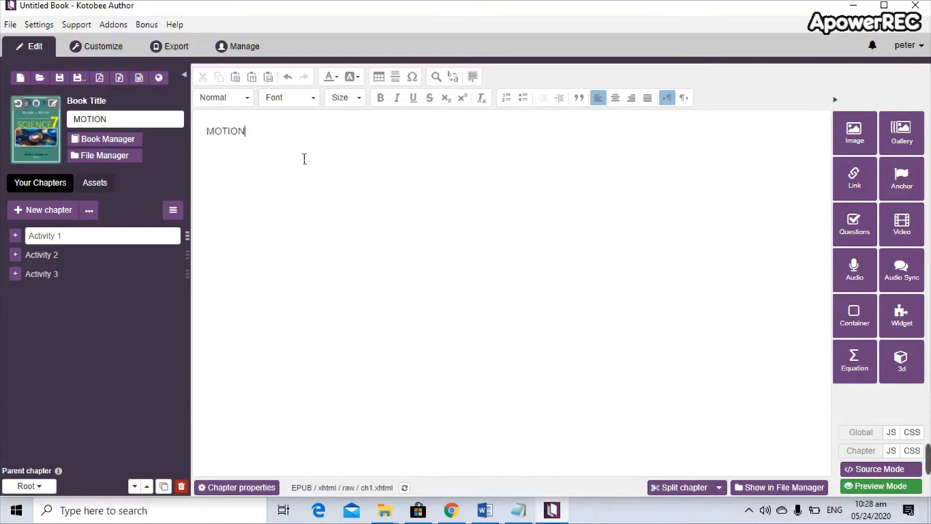
double_click(226, 134)
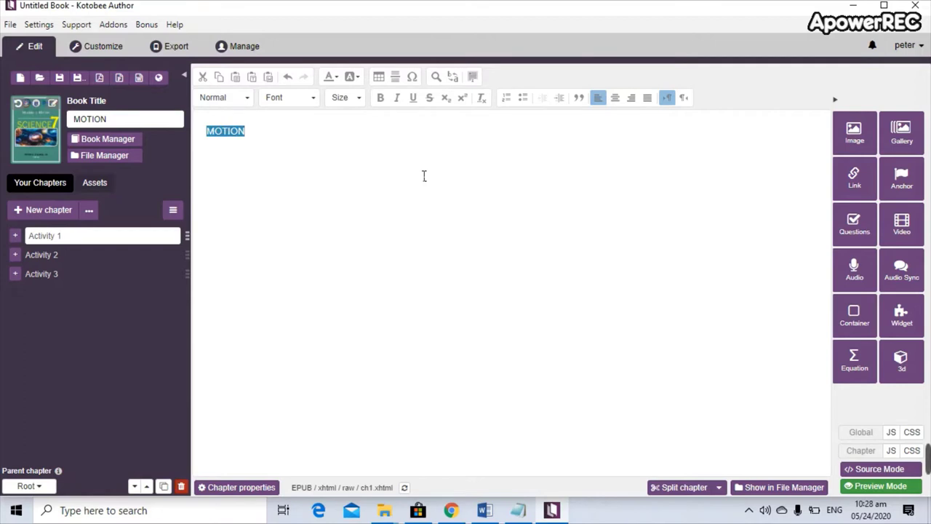
left_click(614, 98)
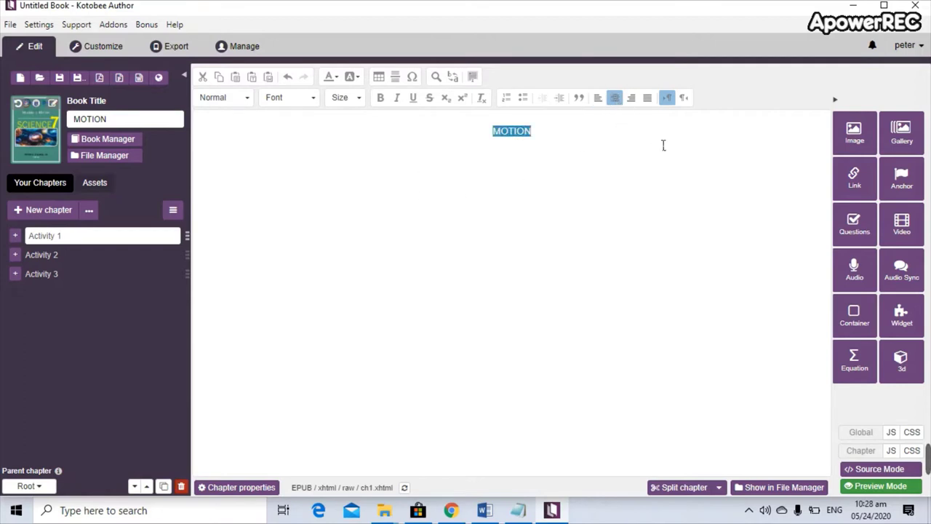
left_click(313, 100)
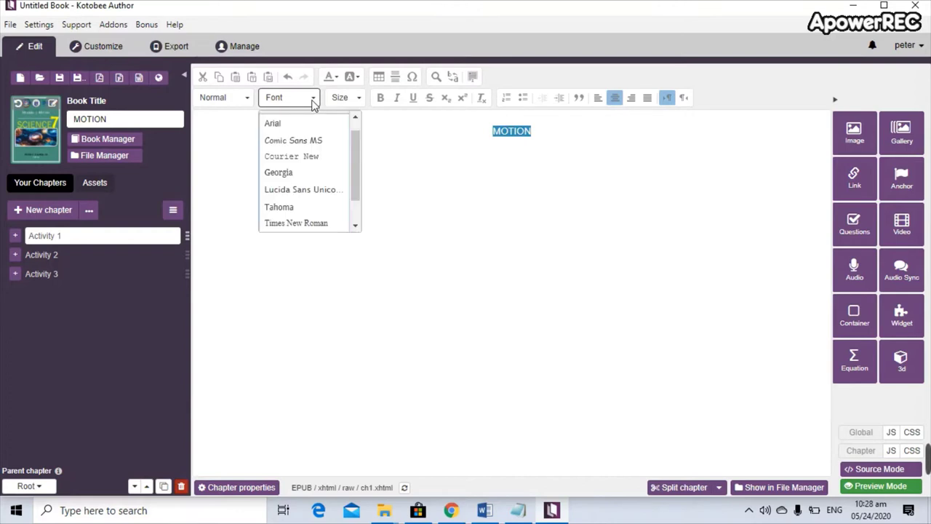
left_click(325, 146)
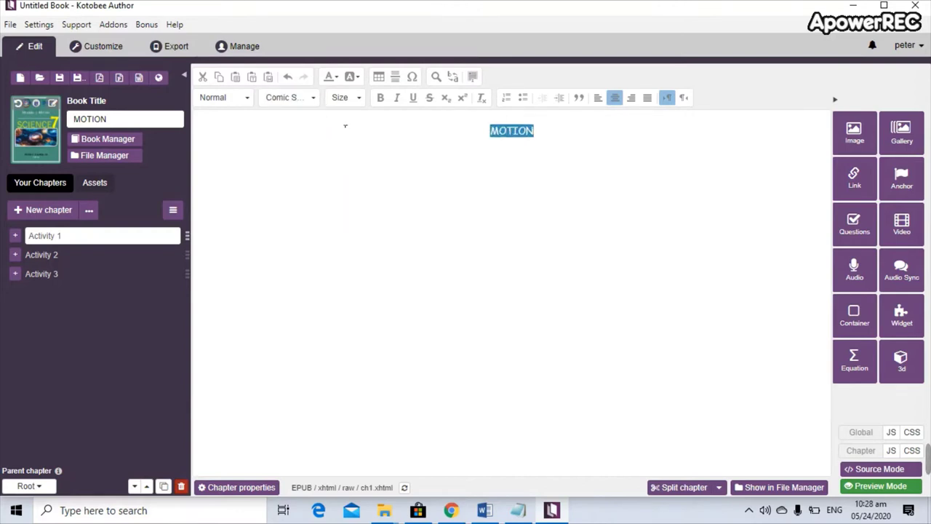
- Make the MOTION heading size 48, blue and bold, then add a new line below it
left_click(357, 99)
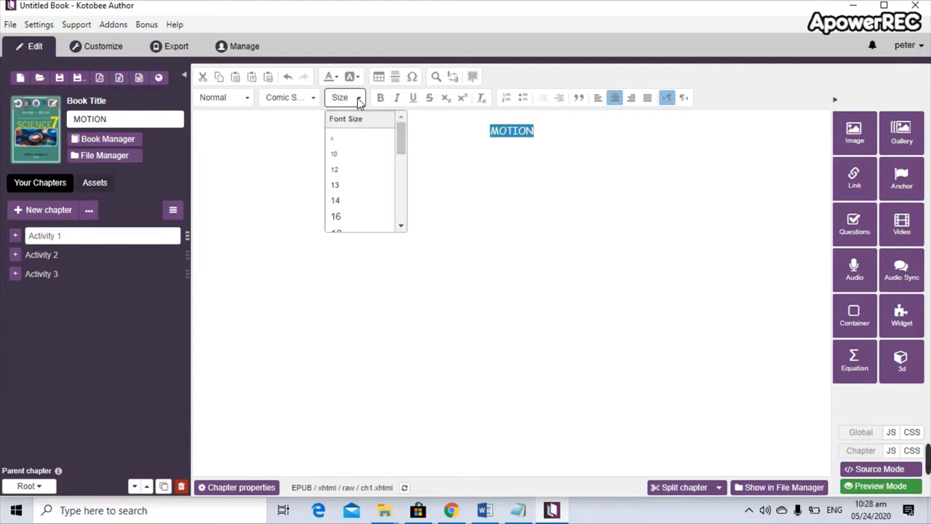
left_click_drag(399, 145, 402, 197)
left_click(348, 187)
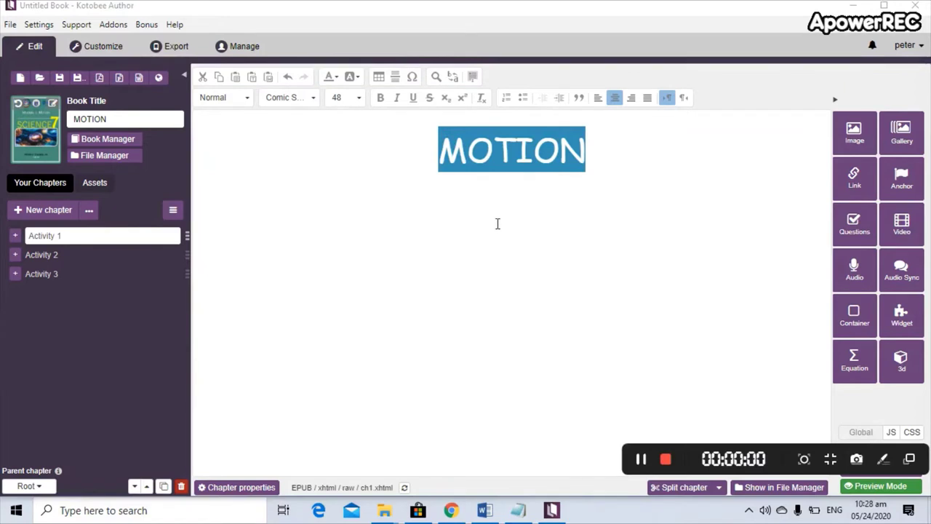
left_click(332, 76)
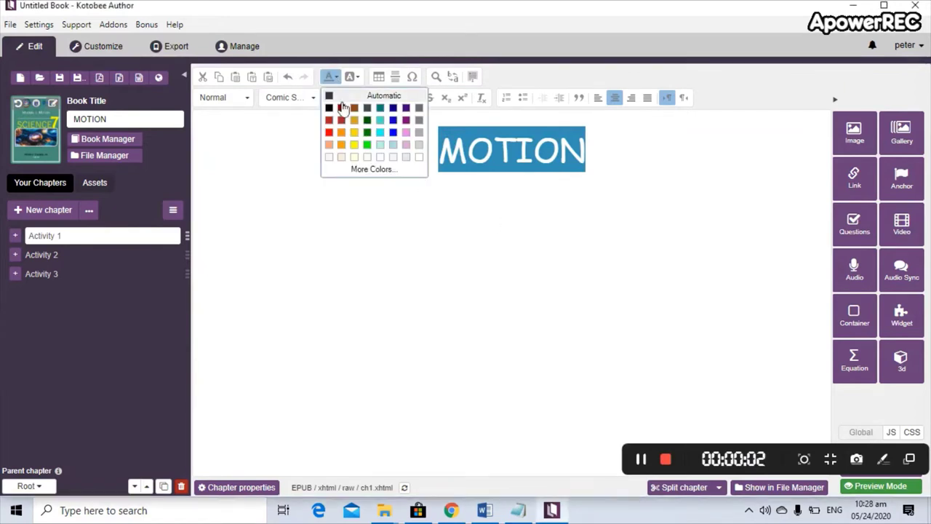
left_click(393, 119)
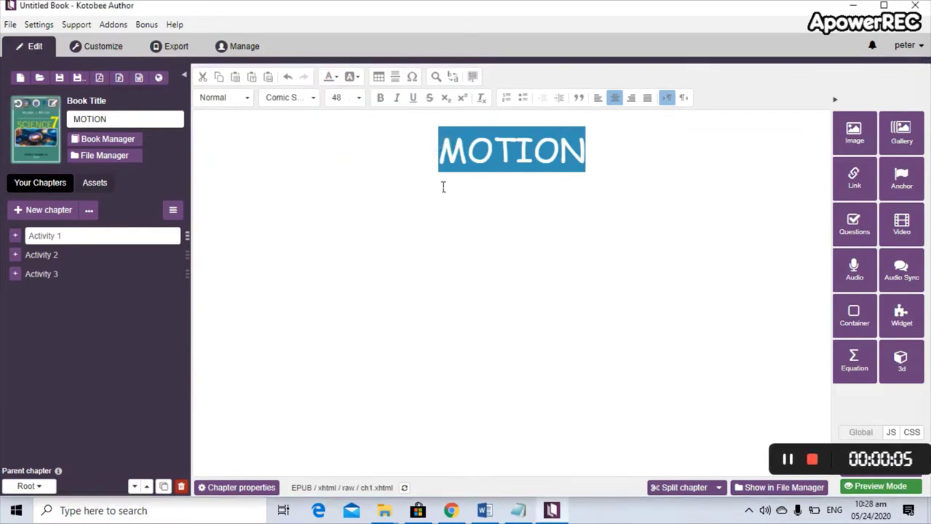
left_click(379, 98)
left_click(557, 254)
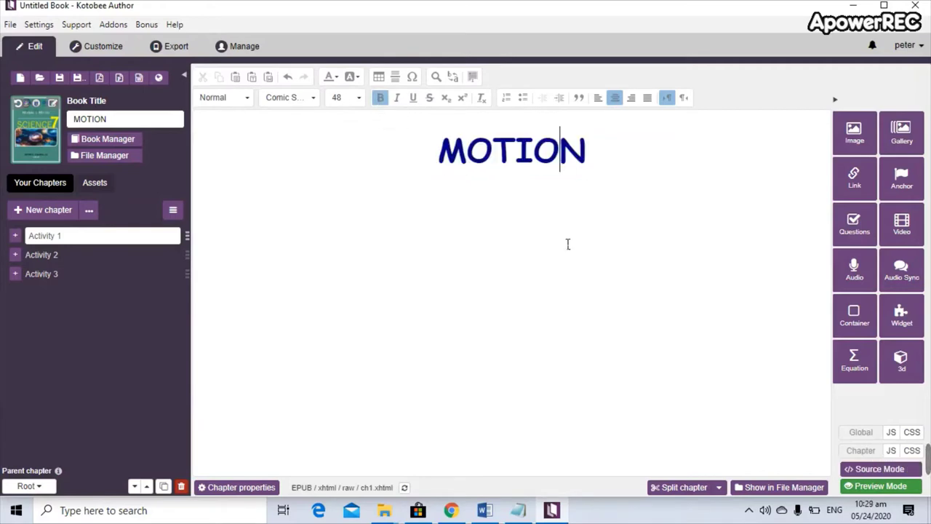
left_click(605, 173)
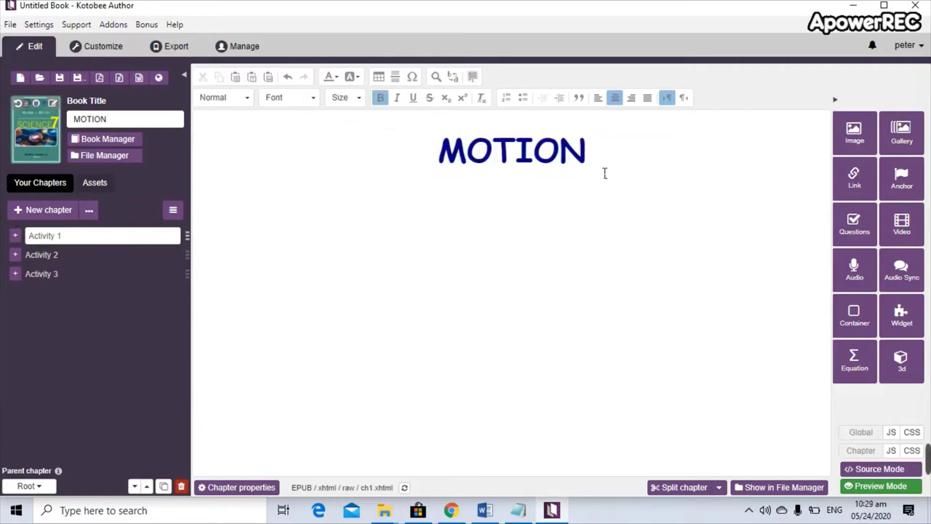
key("Return")
- Copy the first paragraph about motion from Word and paste it under the MOTION heading
left_click(486, 511)
left_click(218, 178)
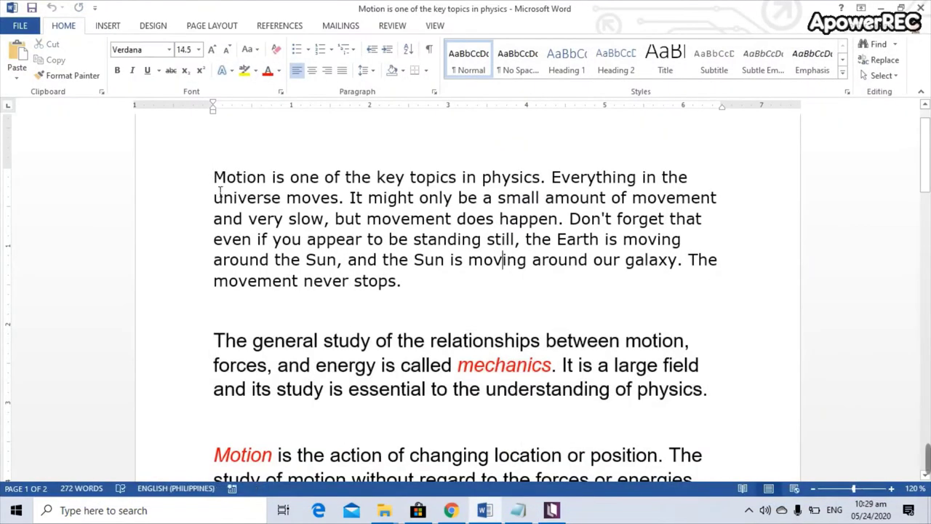
left_click_drag(217, 178, 439, 293)
right_click(329, 194)
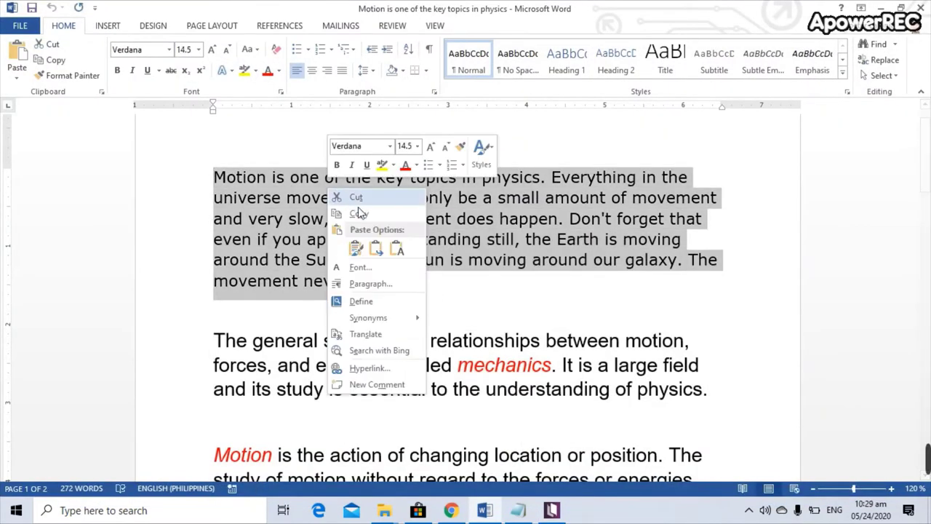
left_click(362, 211)
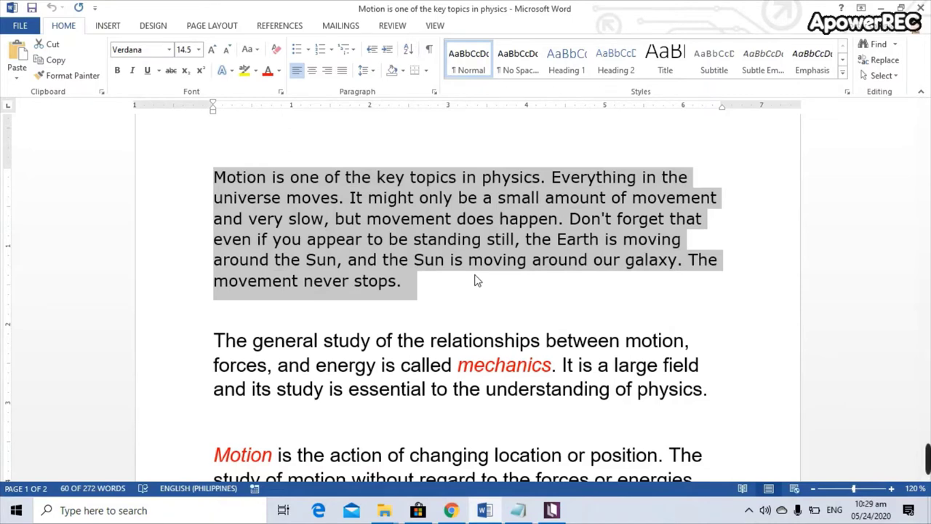
key("alt+Tab")
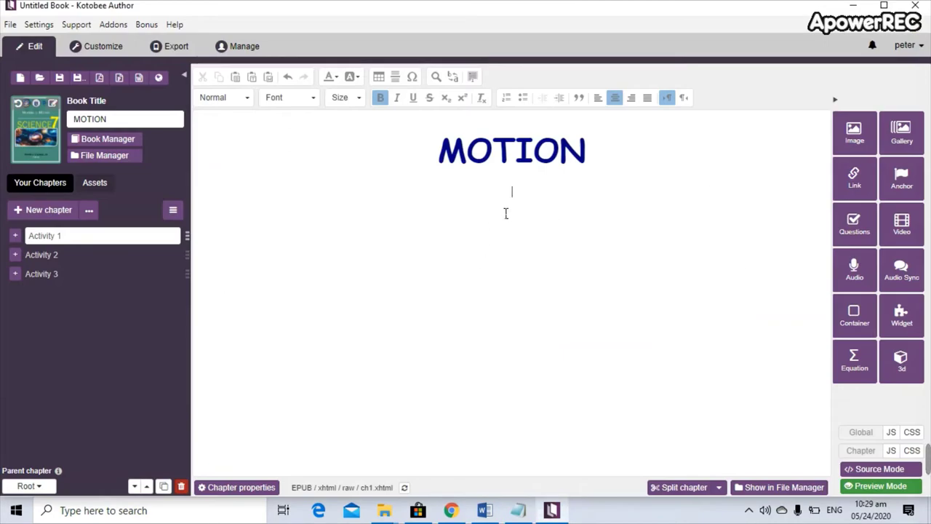
key("ctrl+v")
- Paste the mechanics paragraph from Word below the first paragraph
key("alt+Tab")
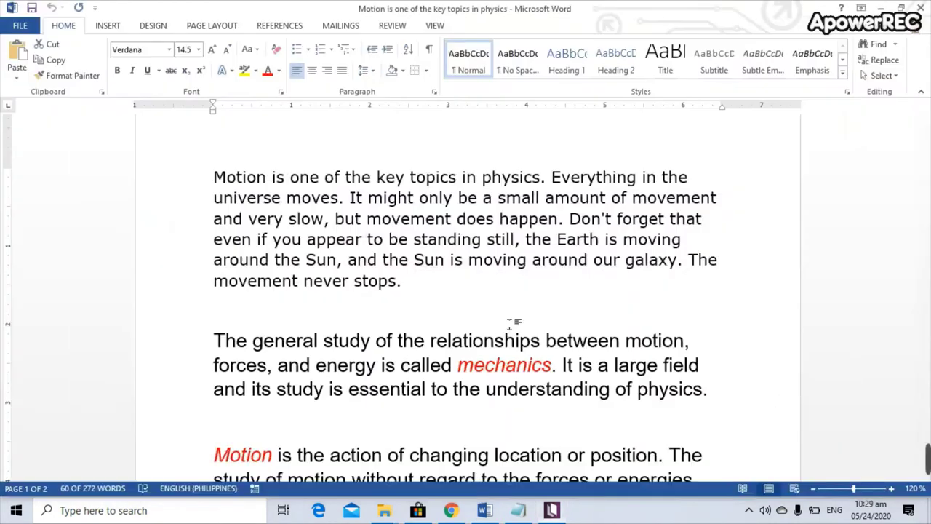
left_click_drag(212, 352, 725, 398)
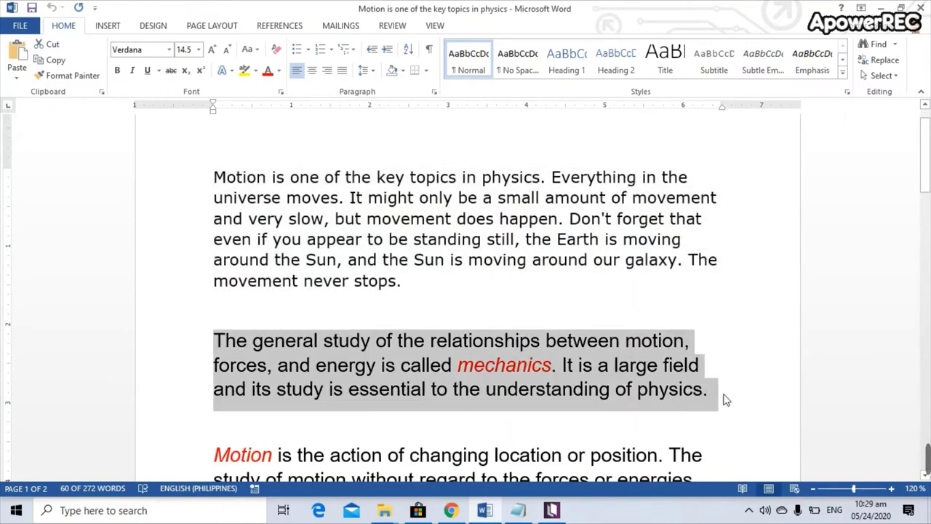
key("alt+Tab")
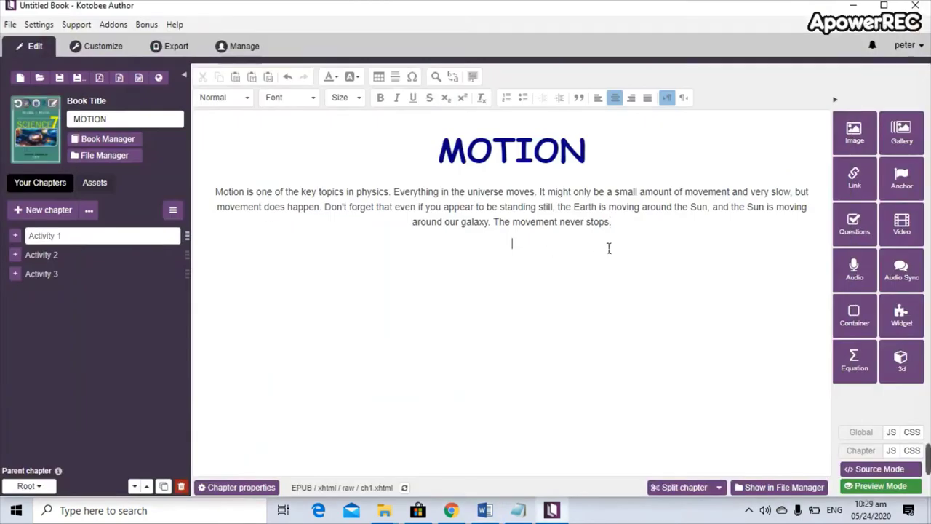
key("ctrl+v")
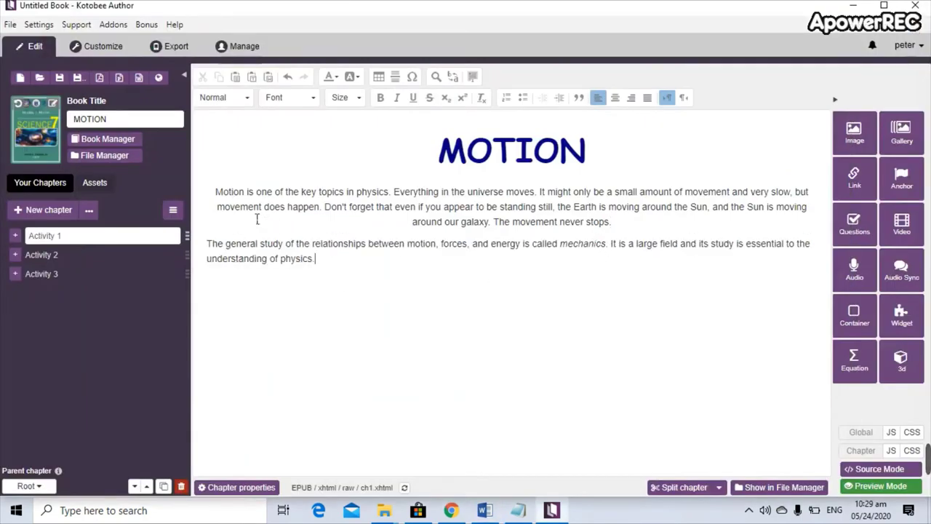
key("alt+Tab")
scroll(453, 368, "down", 6)
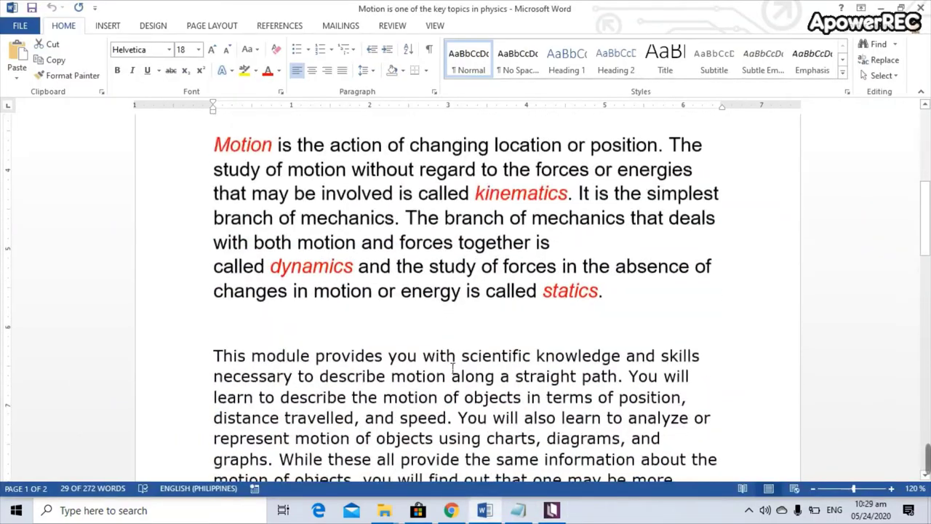
scroll(452, 367, "up", 6)
key("alt+Tab")
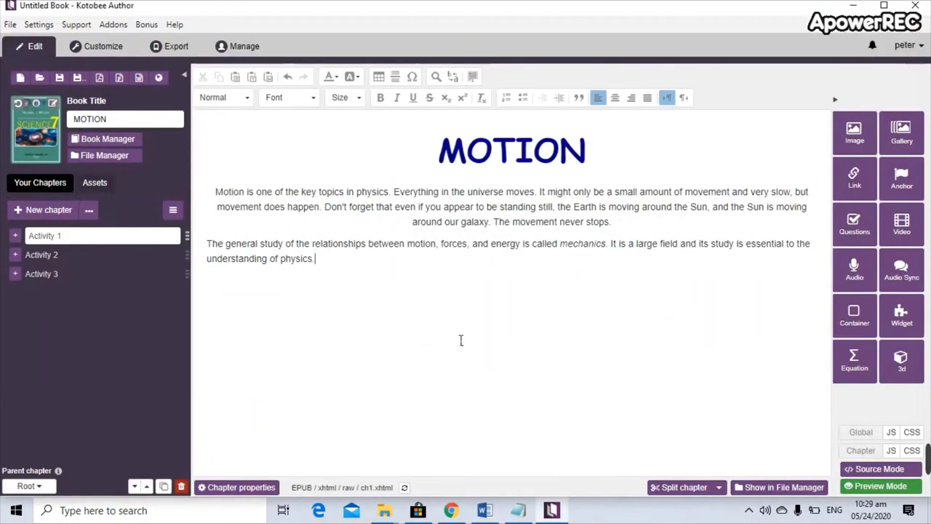
- Paste the kinematics, dynamics and statics paragraph below it, then select all three paragraphs
key("alt+Tab")
scroll(509, 328, "down", 3)
left_click_drag(213, 218, 599, 375)
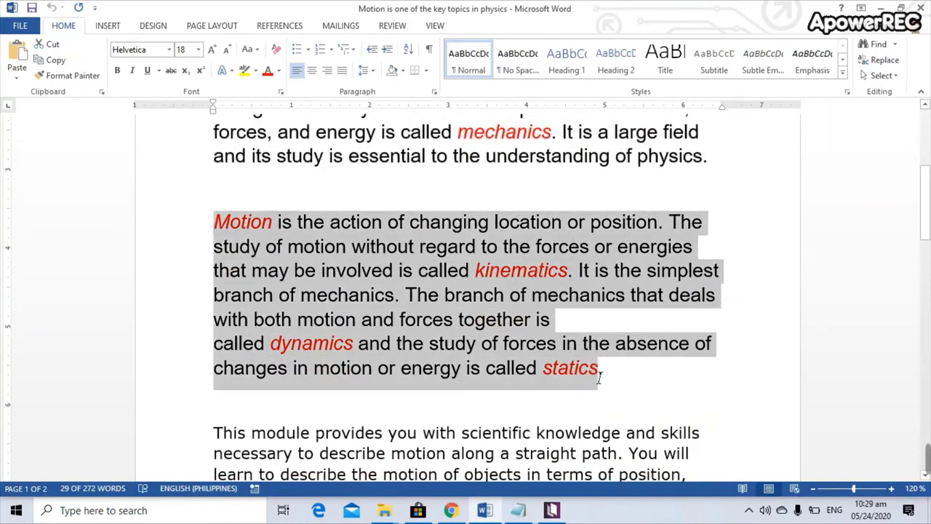
key("alt+Tab")
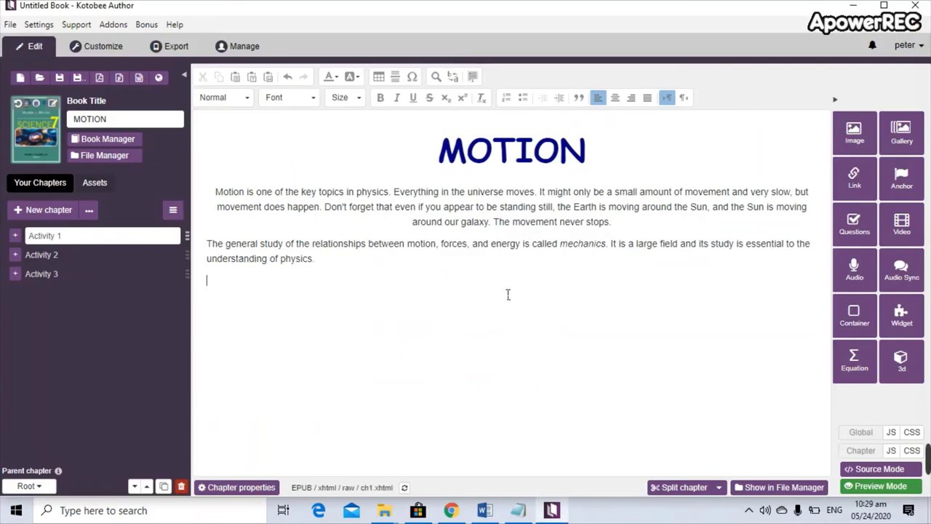
key("ctrl+v")
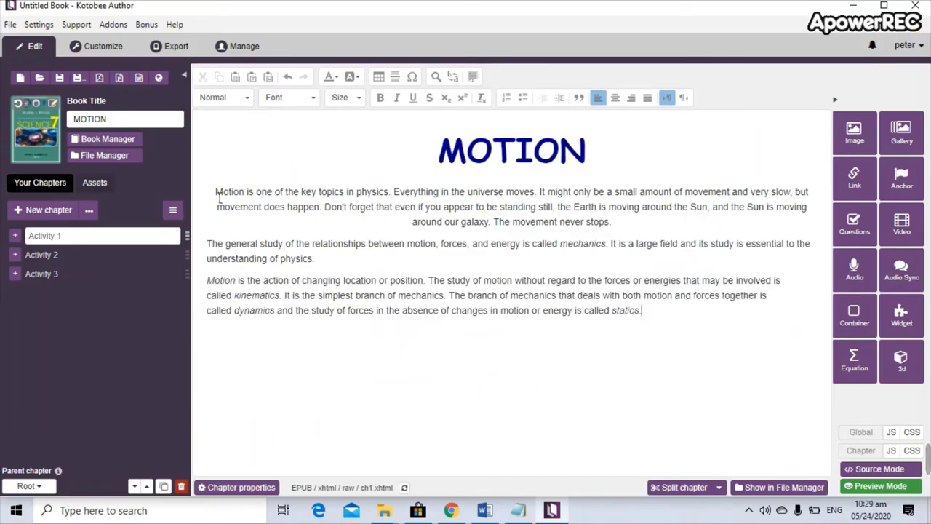
left_click_drag(218, 196, 721, 318)
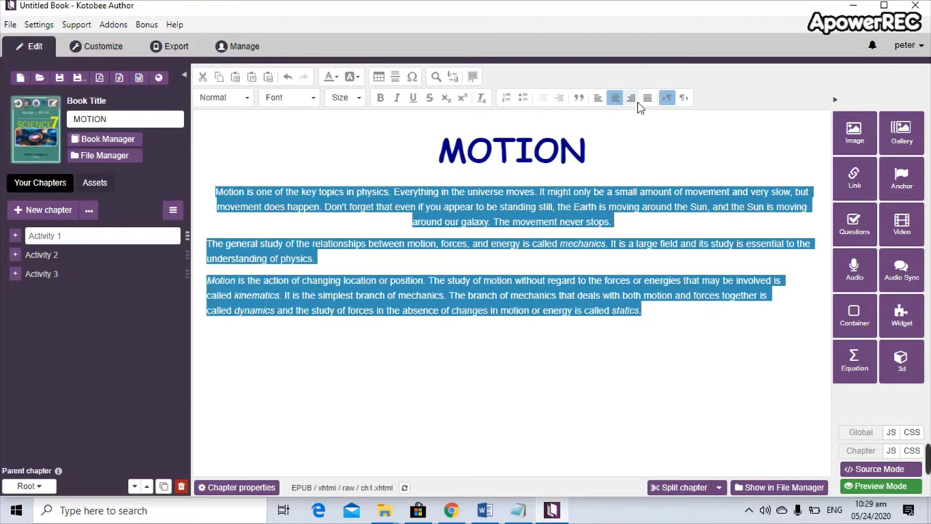
- Justify the motion, mechanics and kinematics paragraphs and format them in Comic Sans MS, size 28
left_click(647, 97)
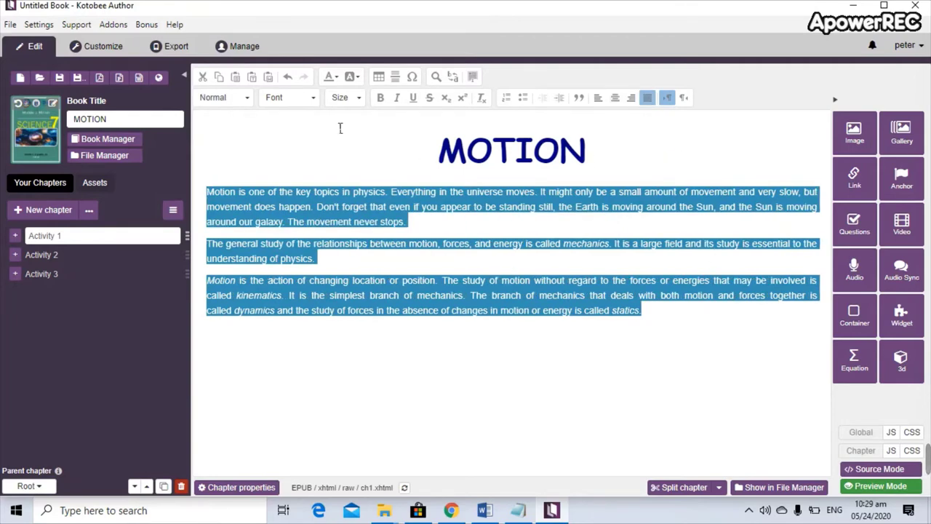
left_click(312, 102)
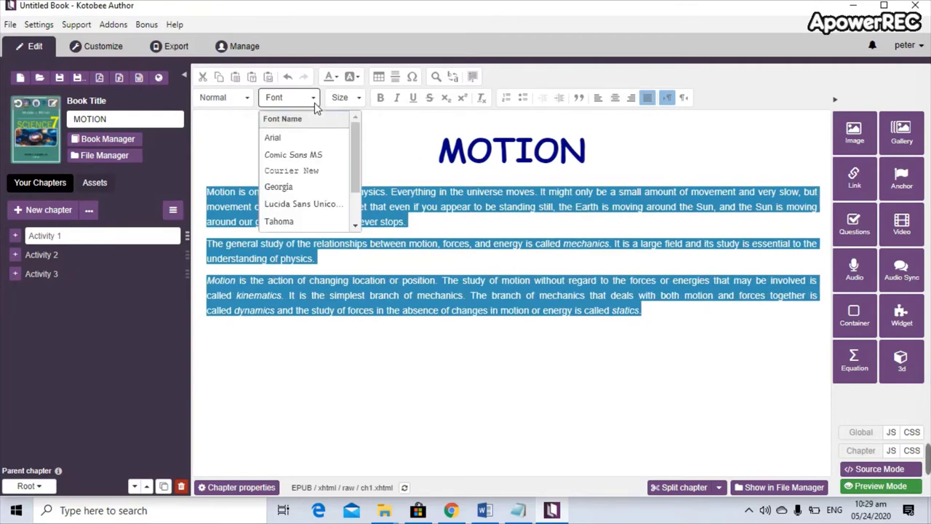
left_click(305, 172)
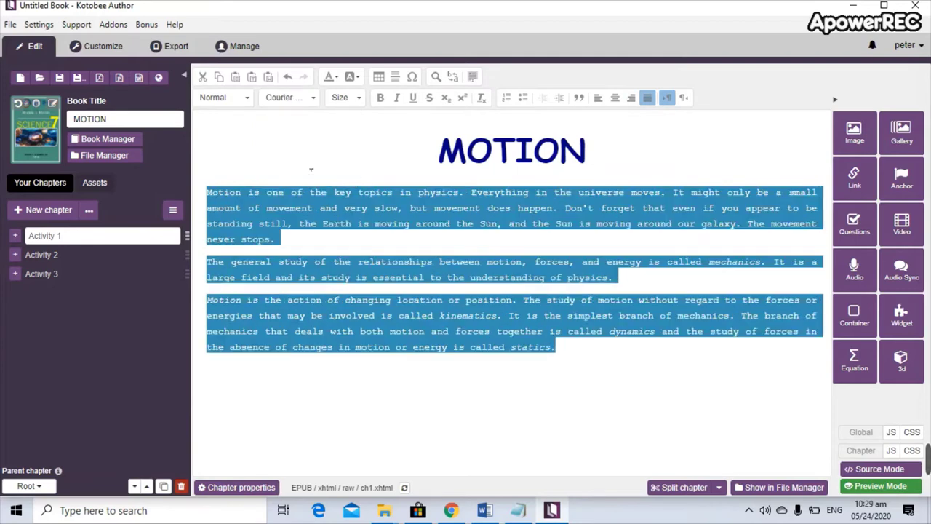
left_click(313, 101)
left_click(302, 204)
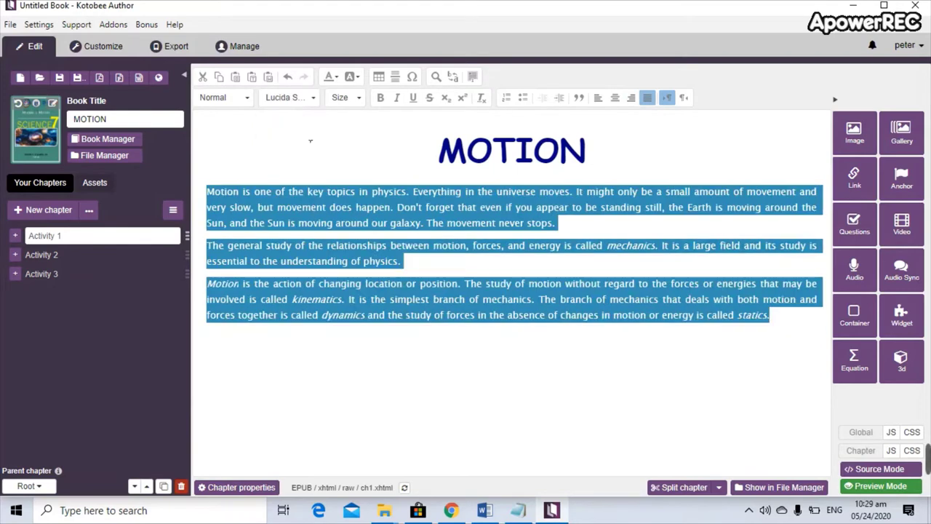
left_click(311, 102)
left_click(305, 155)
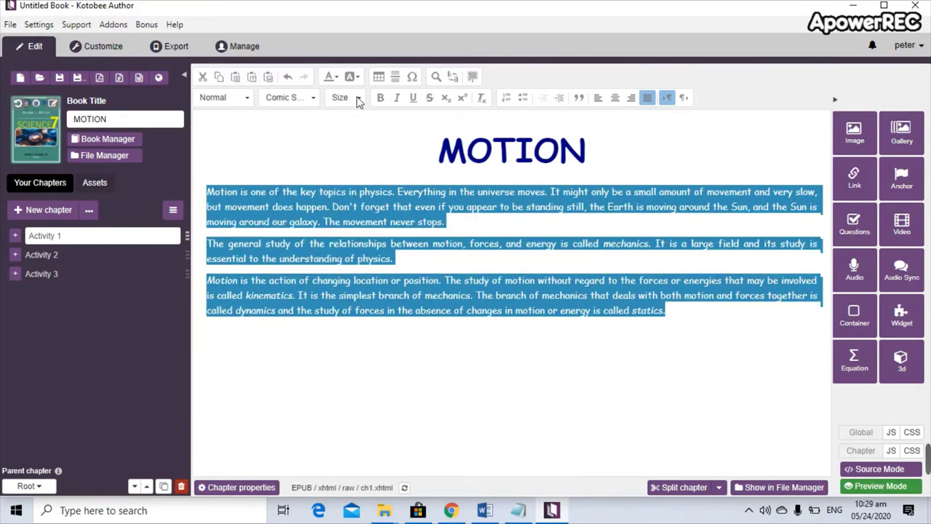
left_click(358, 100)
scroll(400, 146, "down", 4)
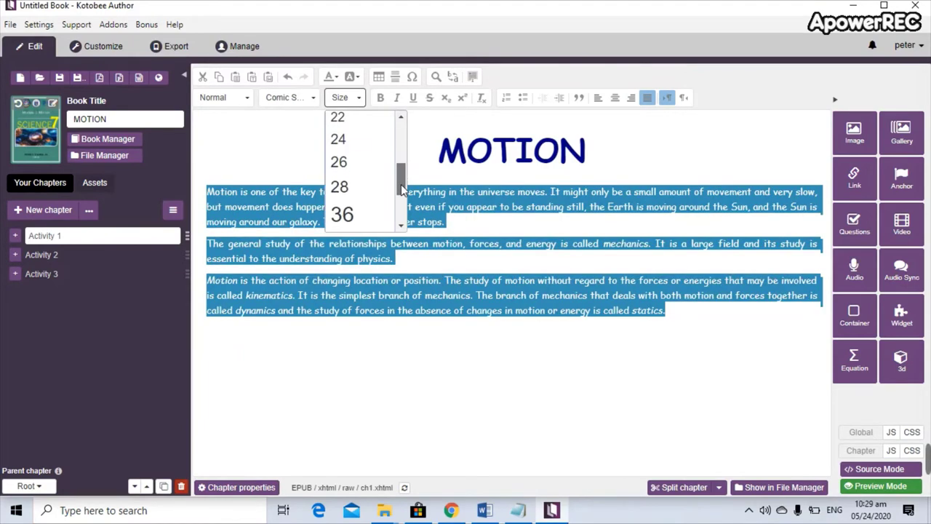
left_click(341, 166)
left_click(427, 325)
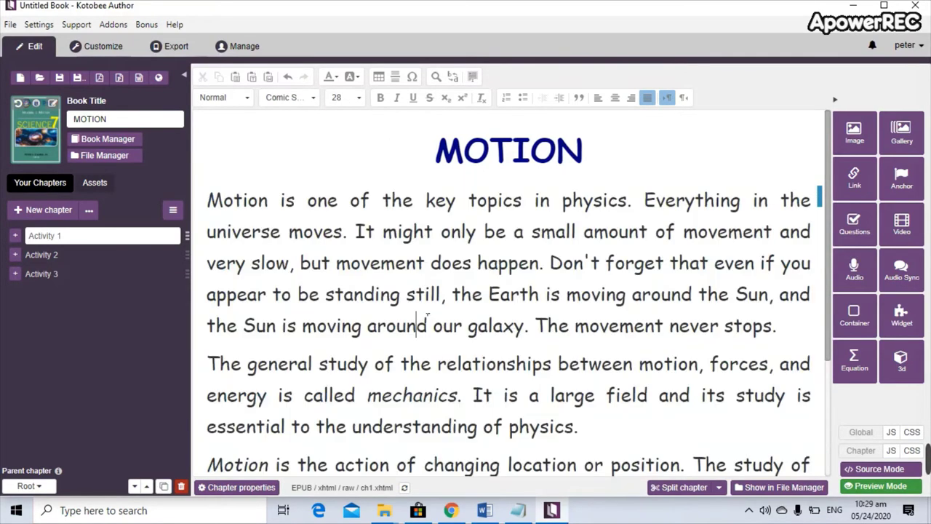
scroll(582, 361, "down", 3)
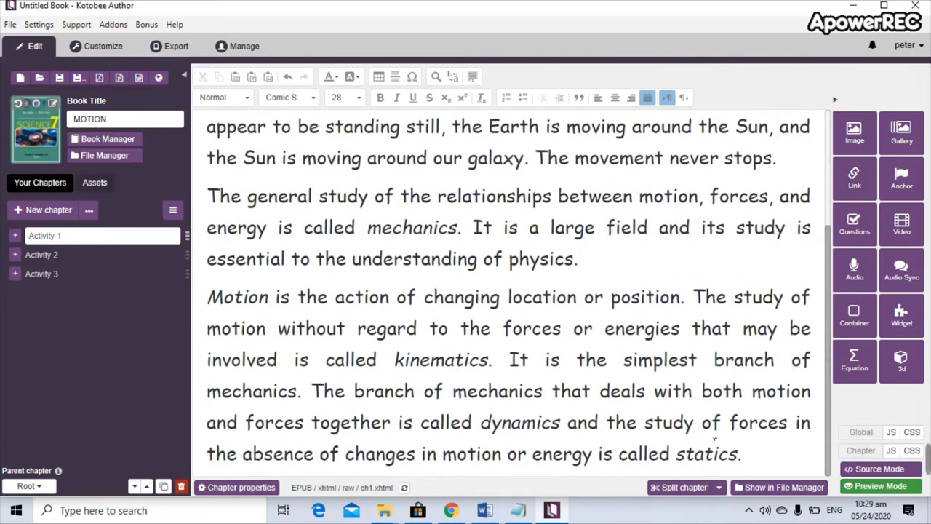
- Colour all the text in Activity 1 maroon
key("ctrl+a")
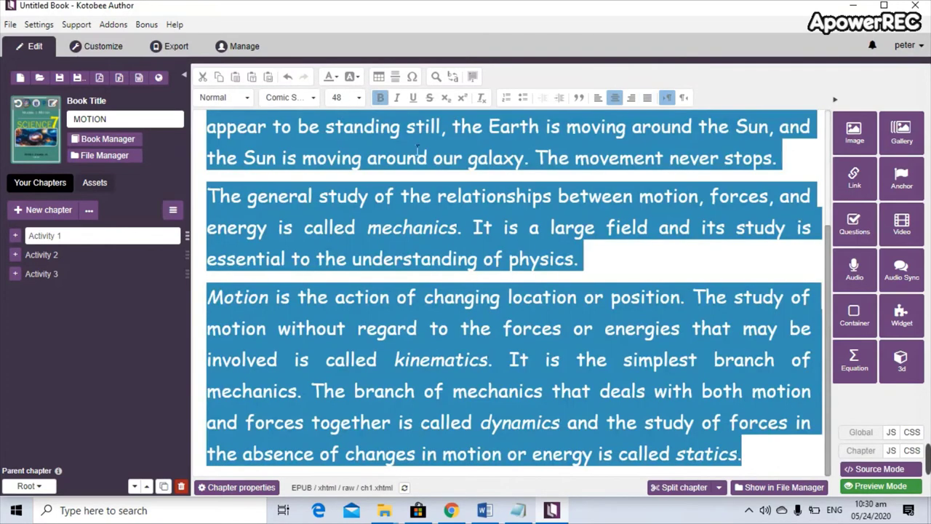
left_click(332, 77)
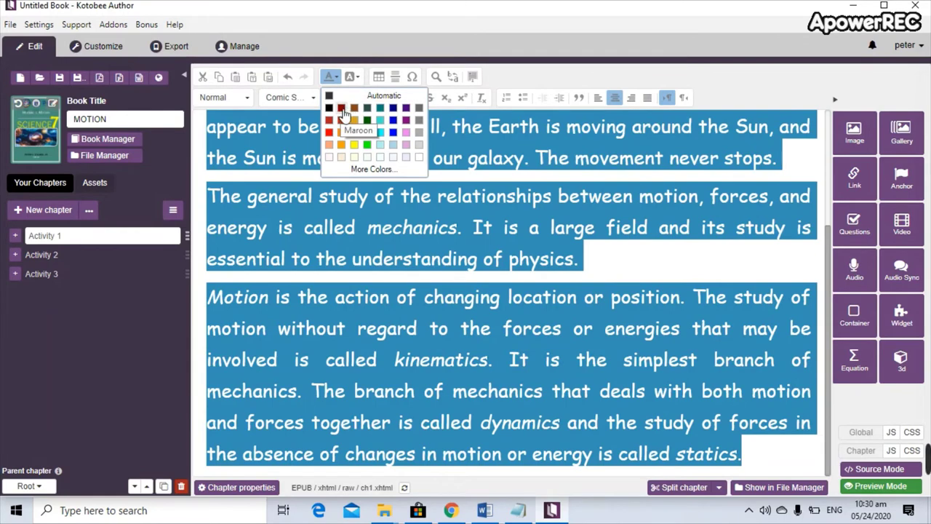
left_click(342, 108)
scroll(488, 273, "up", 3)
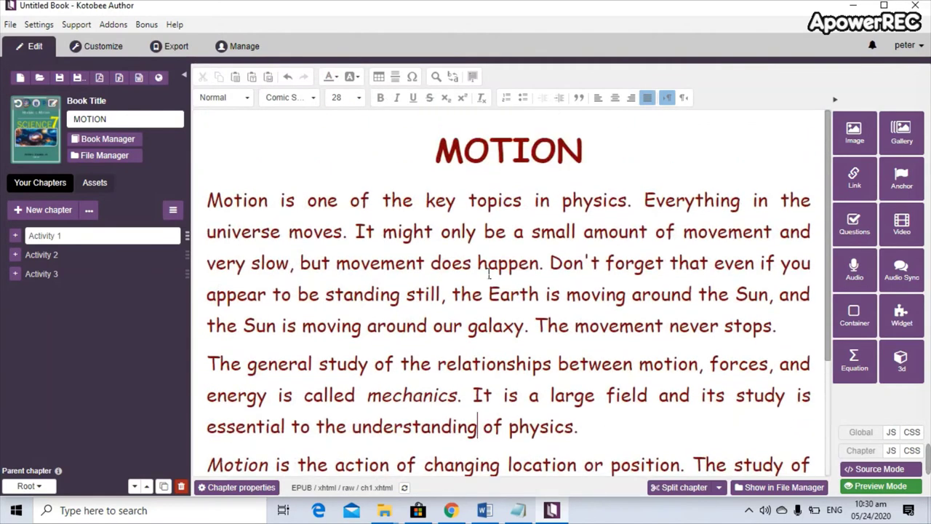
- Recolour the MOTION title blue and place the cursor after it
double_click(525, 151)
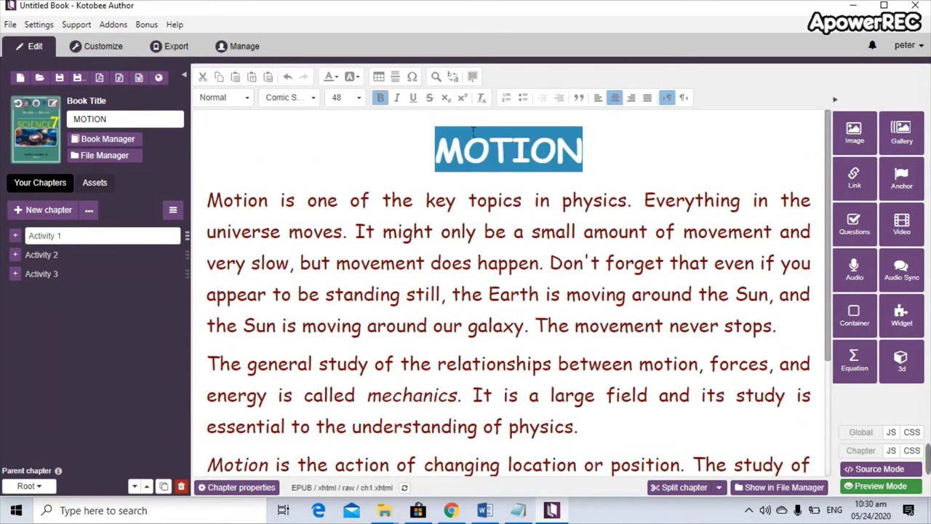
left_click(339, 82)
left_click(390, 116)
left_click(535, 203)
scroll(615, 245, "down", 5)
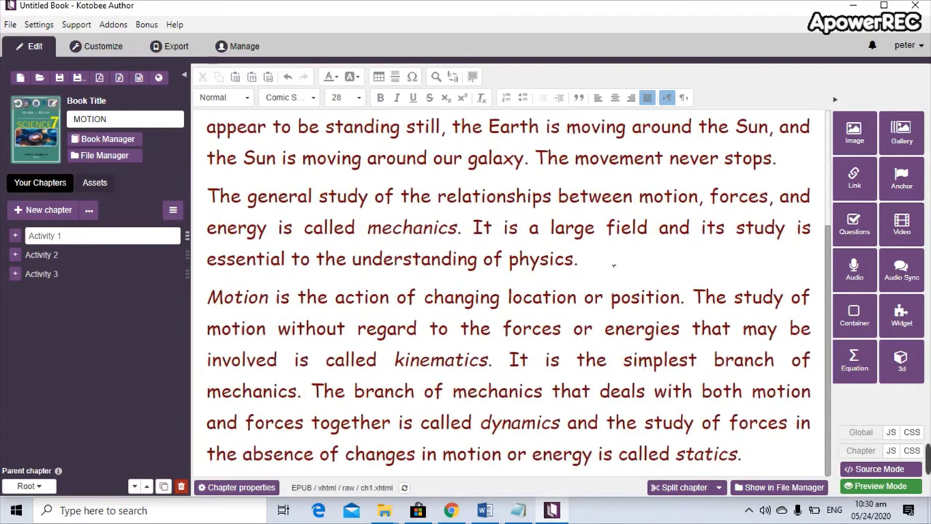
scroll(612, 265, "up", 5)
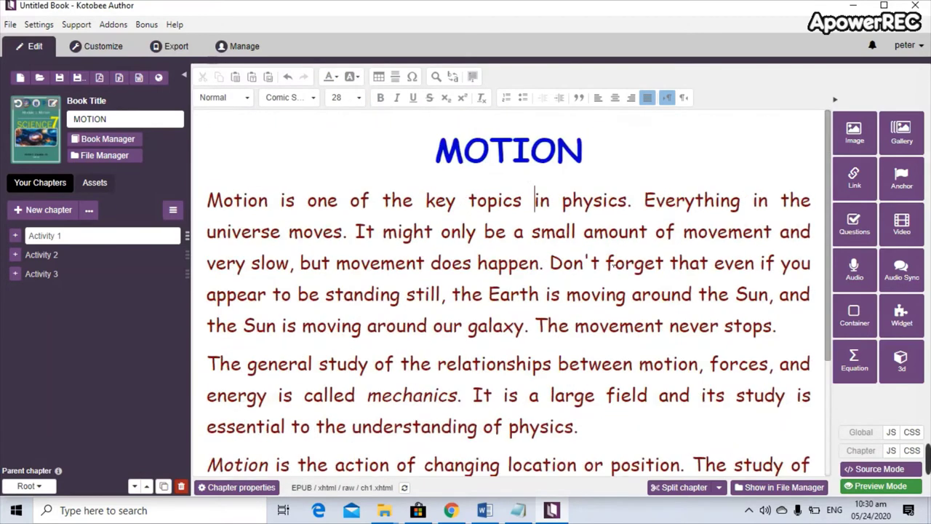
left_click(612, 161)
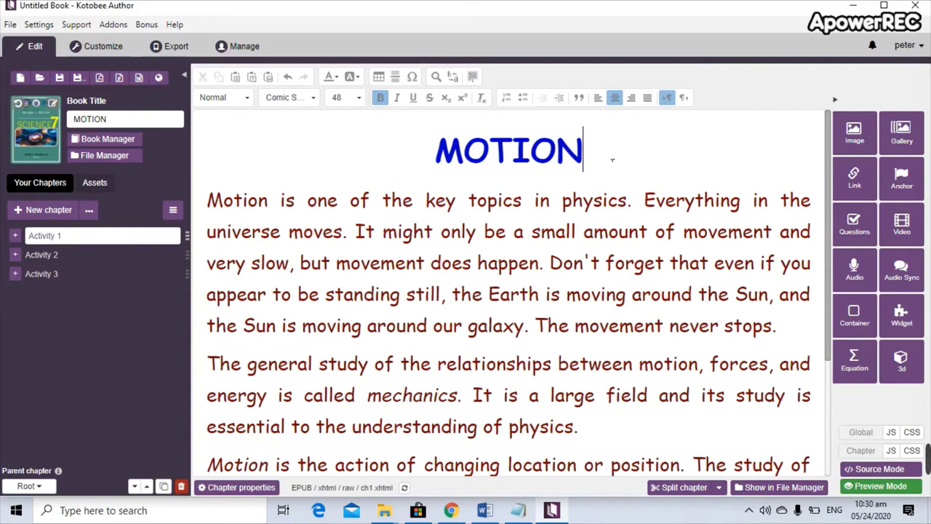
- Choose Cable_drag_chain_rotating-straight_3D_animated.gif from the module folder in the image insertion dialog
left_click(855, 134)
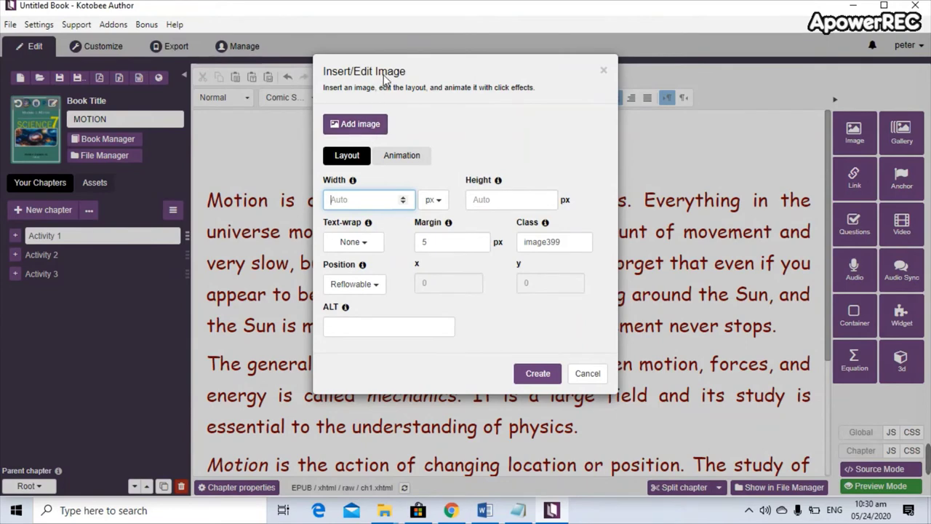
left_click(363, 128)
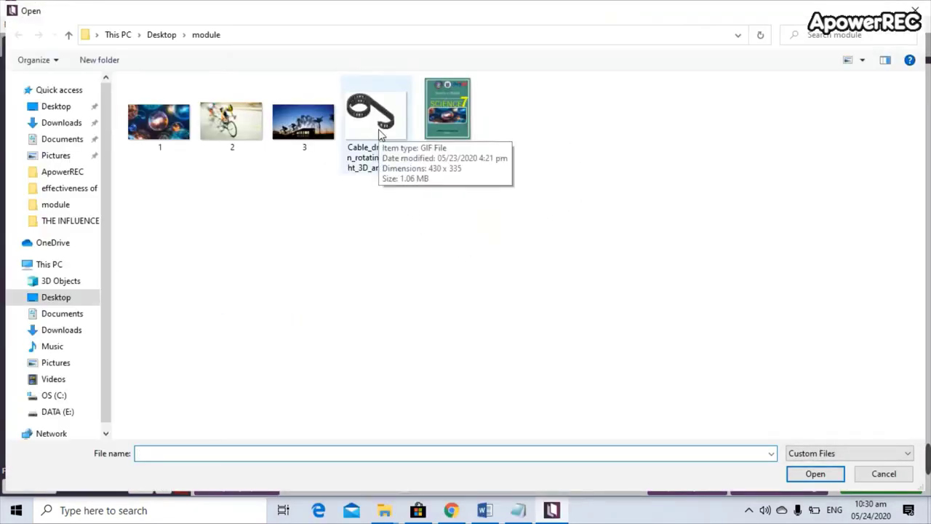
left_click(378, 132)
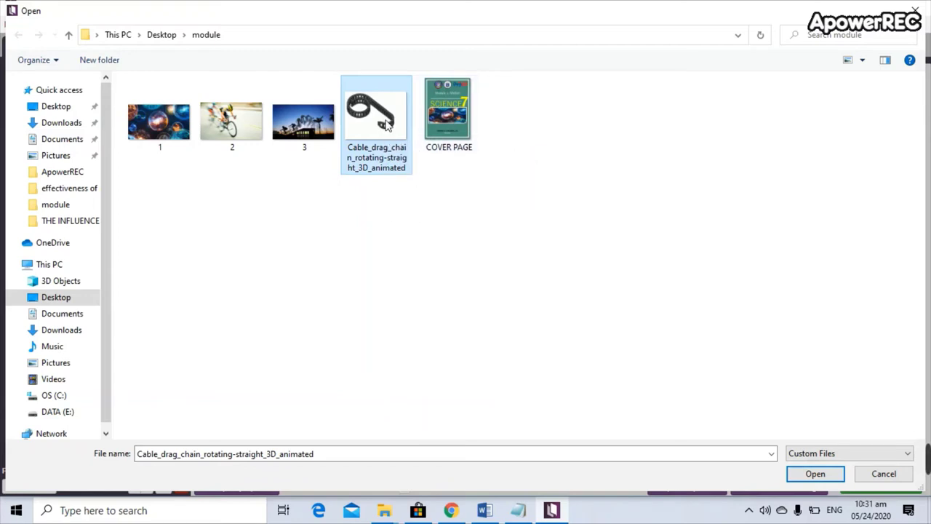
left_click(813, 474)
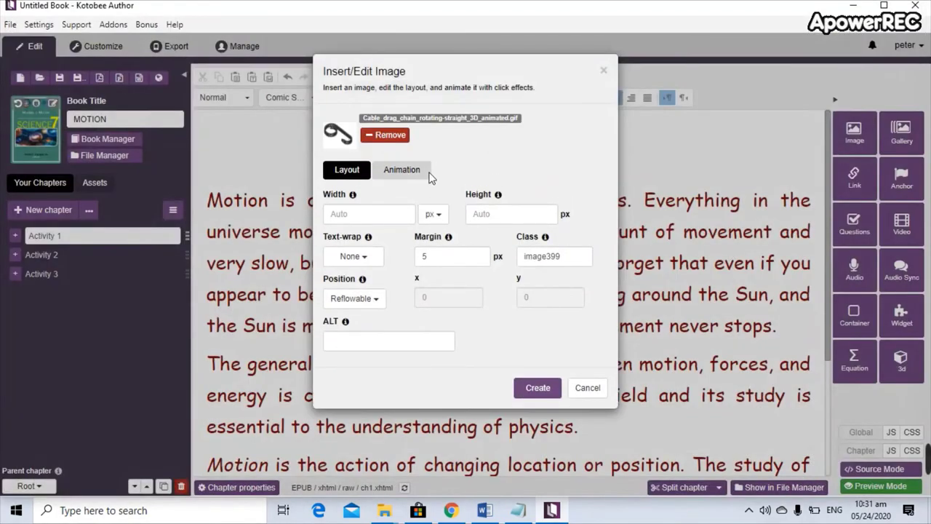
- Insert the animated chain GIF below the MOTION heading and resize it wider and shorter
left_click(538, 388)
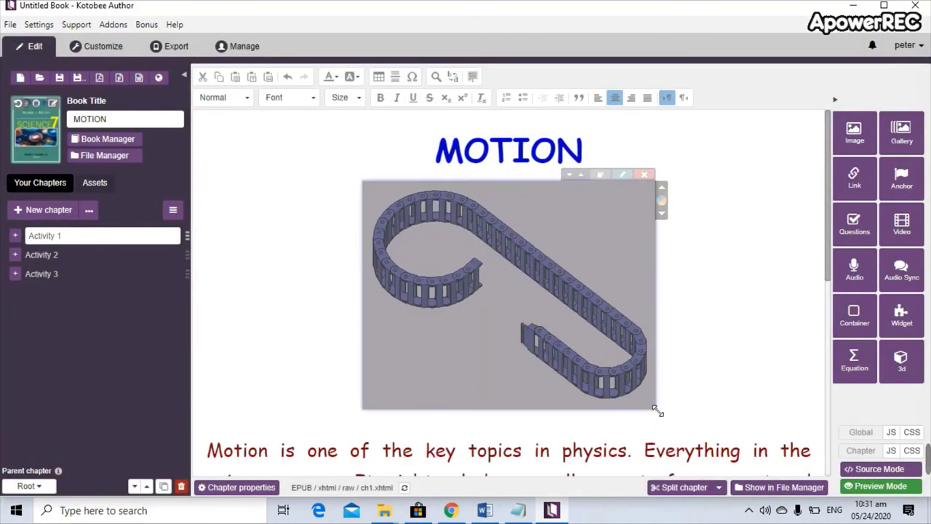
left_click_drag(659, 412, 707, 308)
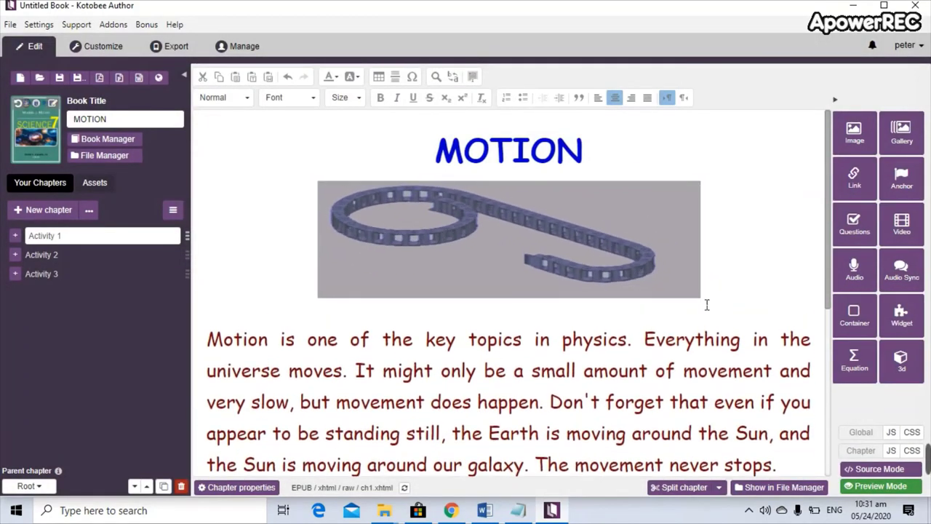
left_click(756, 262)
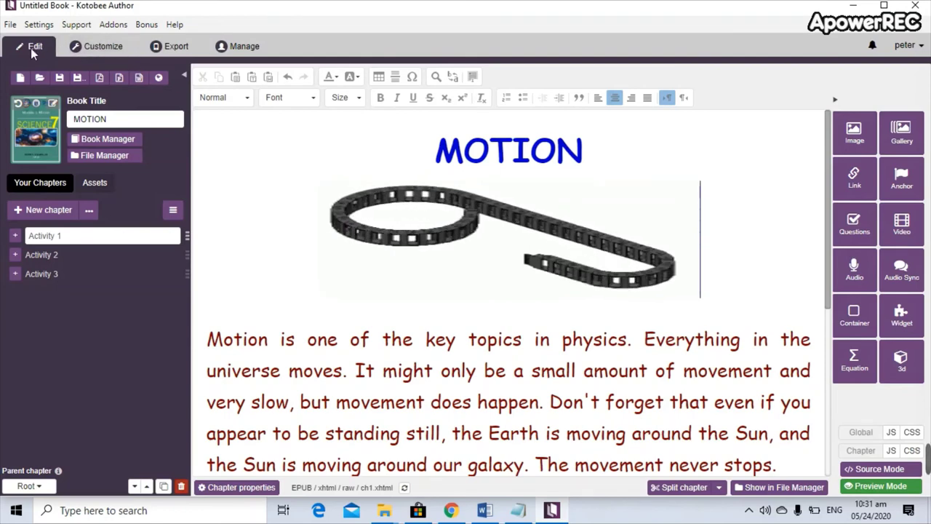
- In Customize, preview the ebook as a mobile app on an iPad Mini, scrolling Activity 1
left_click(105, 50)
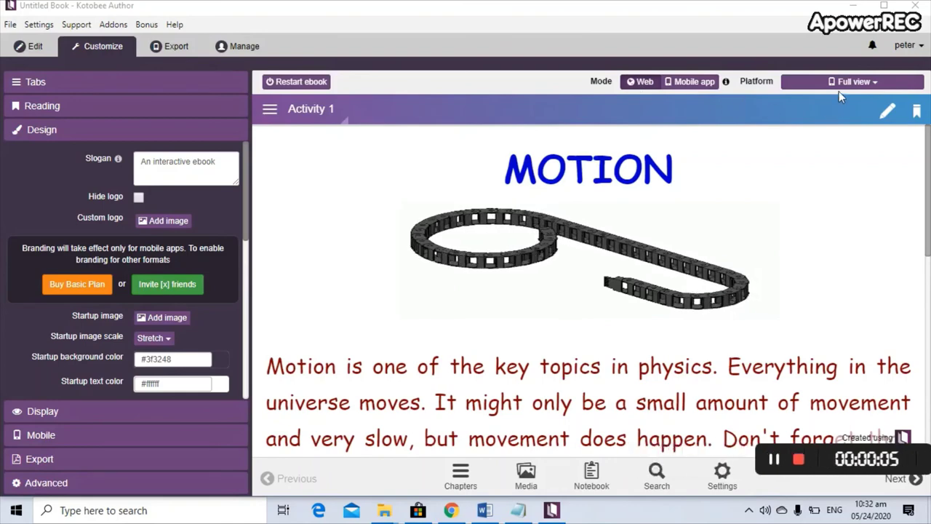
left_click(854, 81)
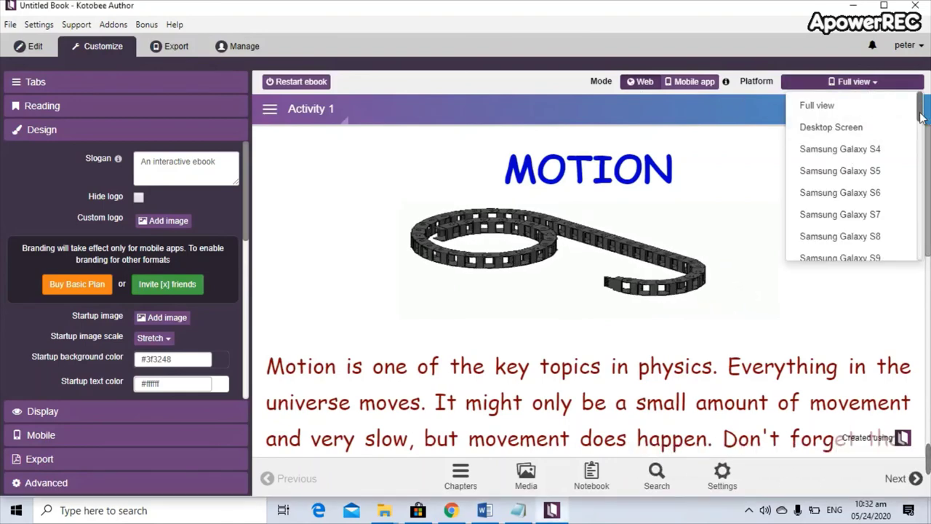
scroll(921, 118, "down", 5)
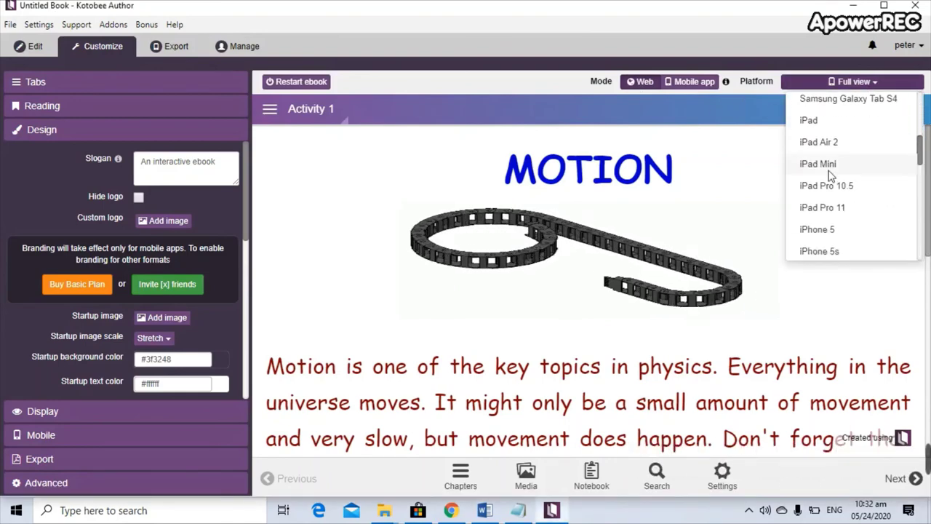
left_click(828, 171)
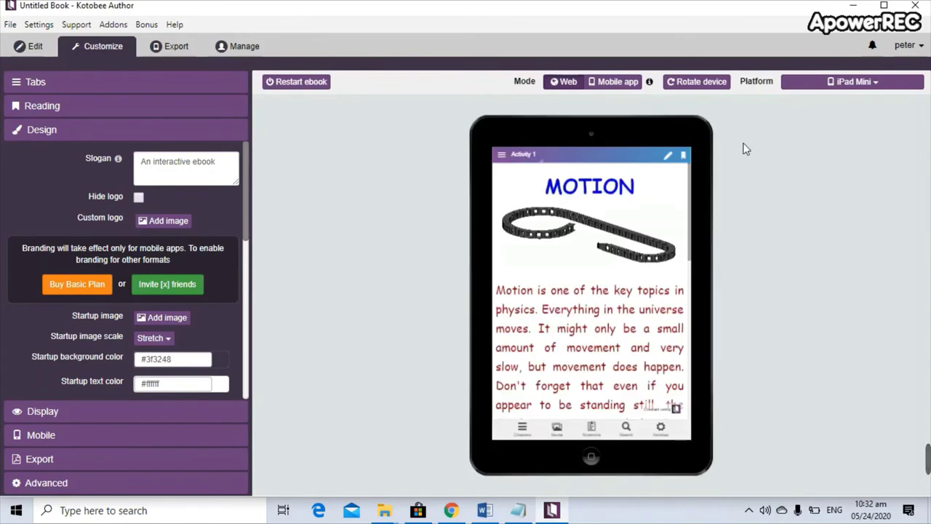
left_click(613, 81)
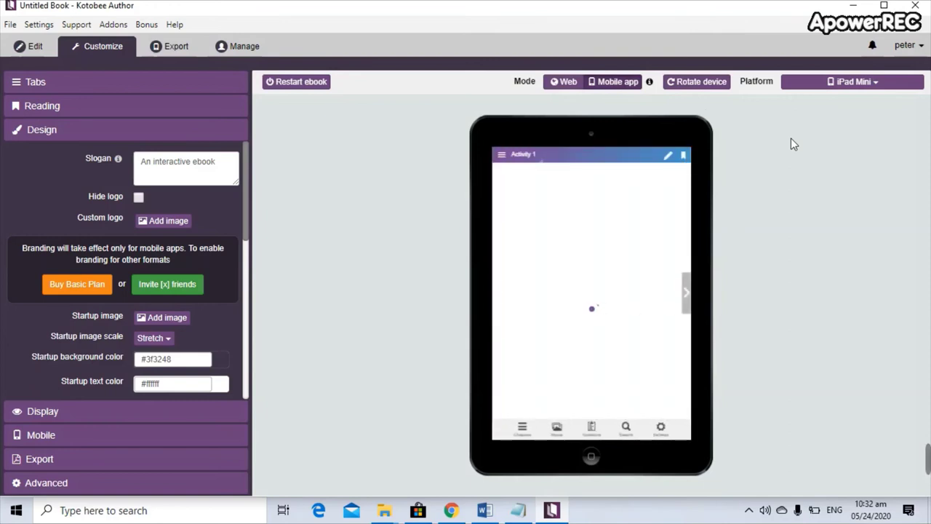
scroll(638, 266, "down", 3)
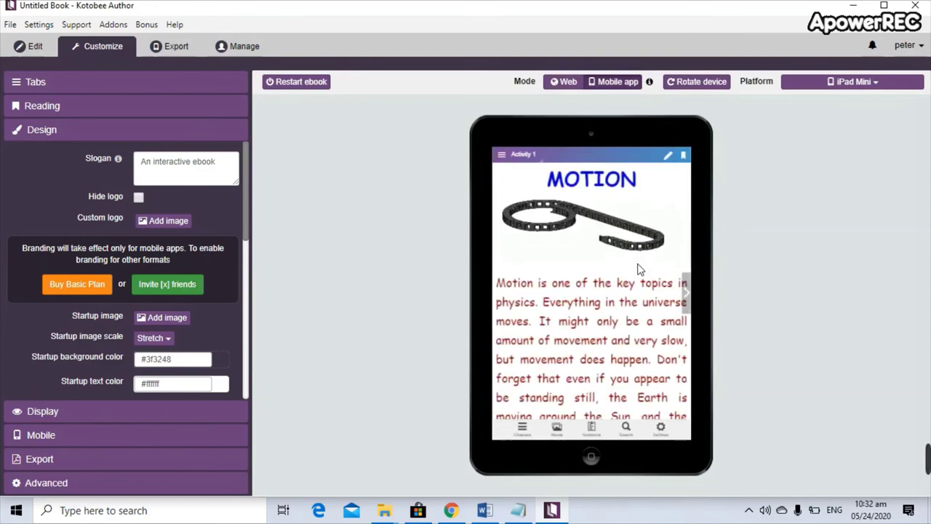
scroll(638, 269, "down", 3)
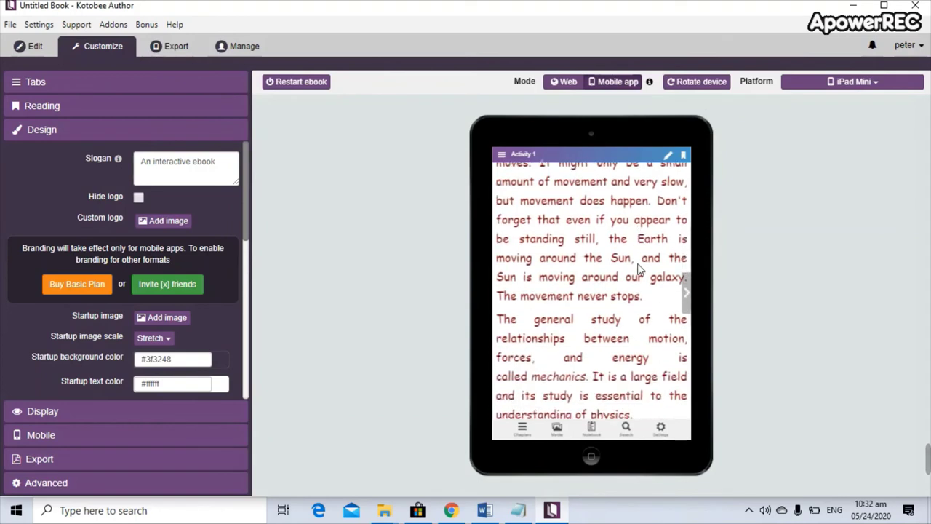
left_click(872, 84)
- Switch the preview device to Huawei P20 and reload it in mobile app mode
left_click_drag(920, 155, 925, 228)
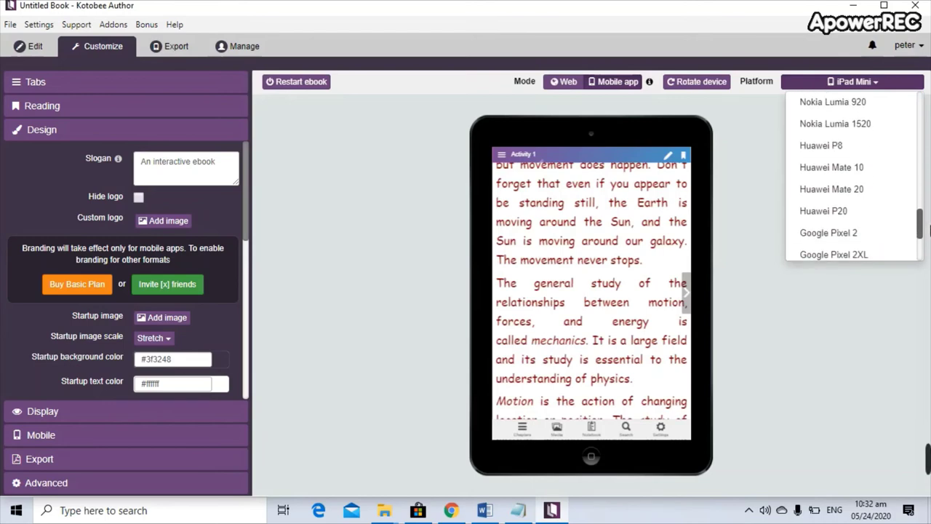
left_click(840, 211)
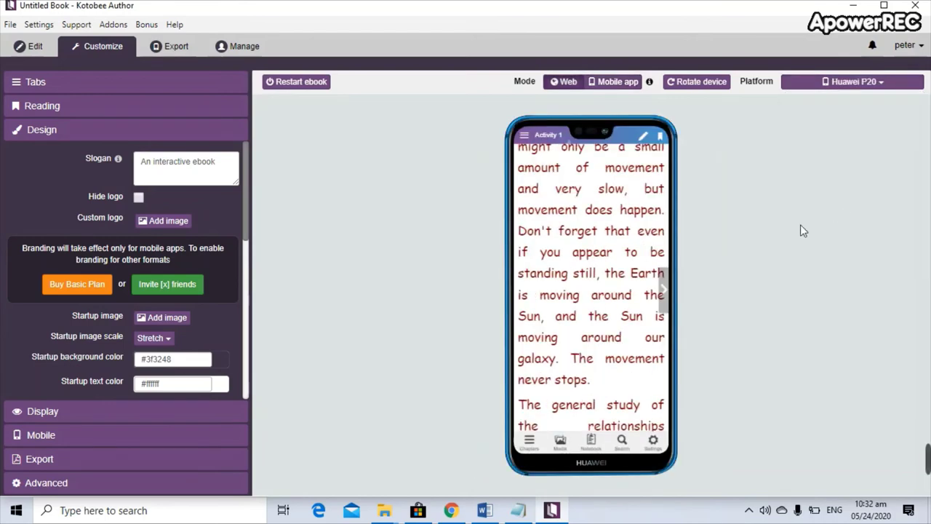
left_click(630, 83)
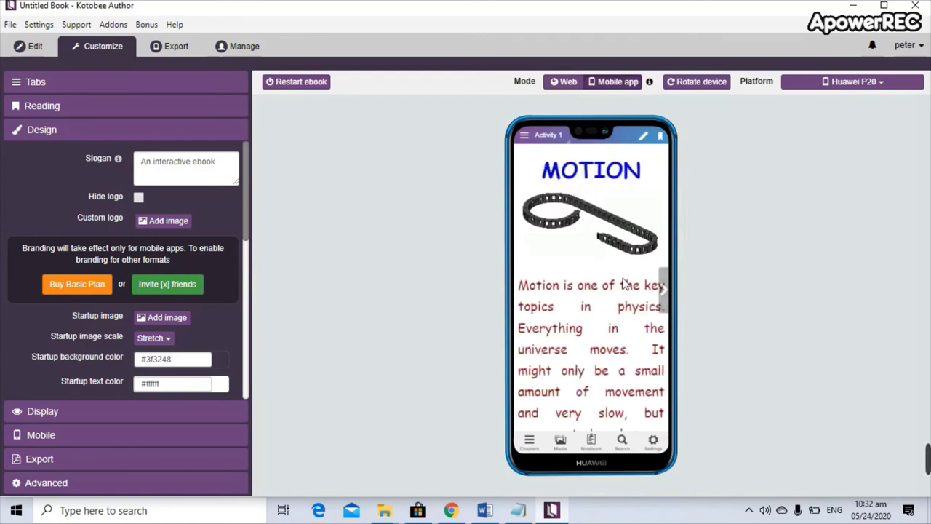
left_click(878, 82)
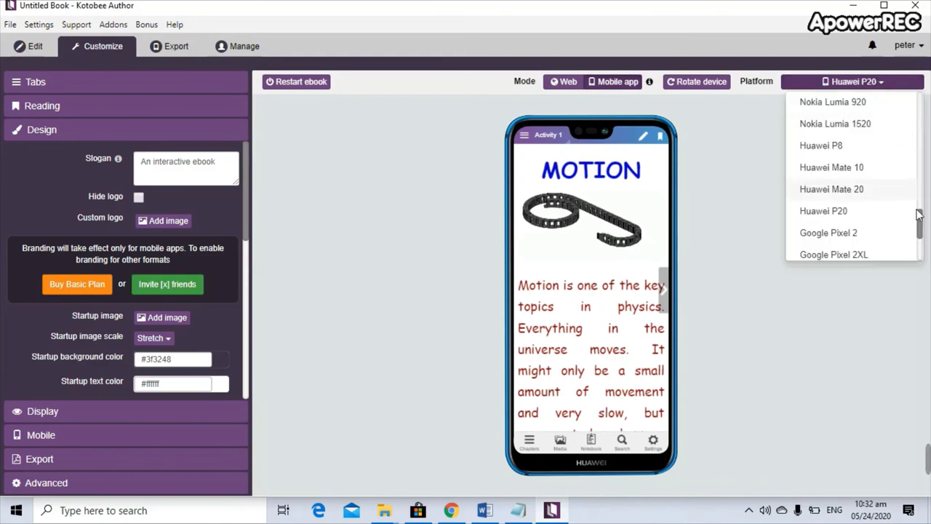
left_click(717, 211)
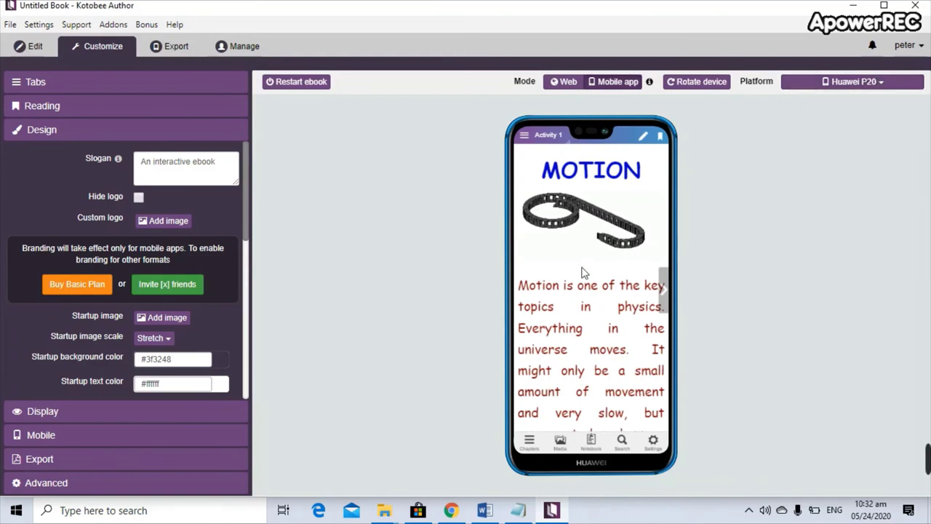